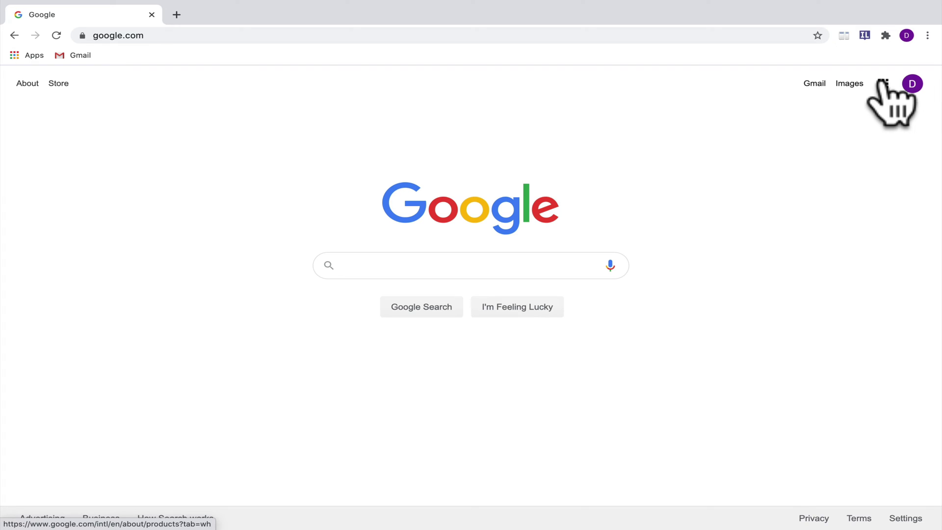
Open Google Slides from the Google apps grid in Chrome.
{"action": "left_click", "coordinate": [882, 84]}
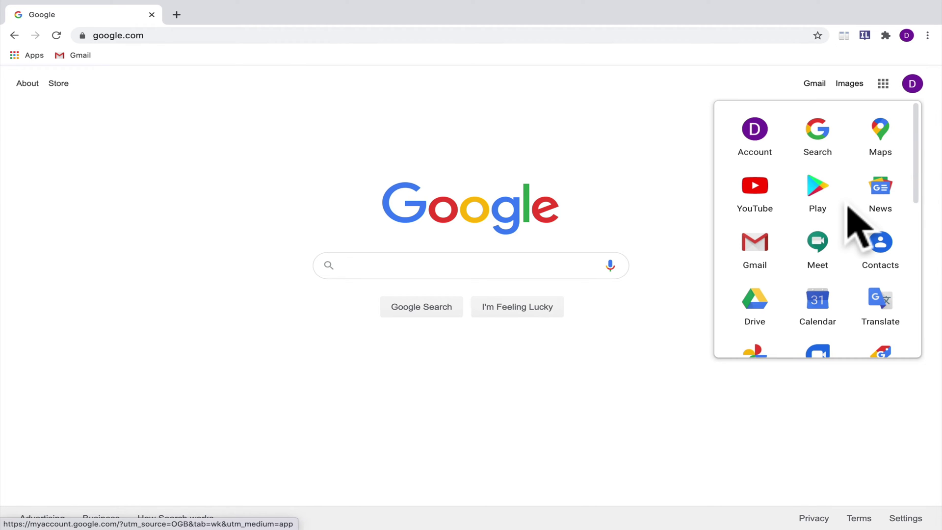
{"action": "scroll", "coordinate": [848, 207], "scroll_direction": "down", "scroll_amount": 1}
{"action": "scroll", "coordinate": [754, 272], "scroll_direction": "down", "scroll_amount": 4}
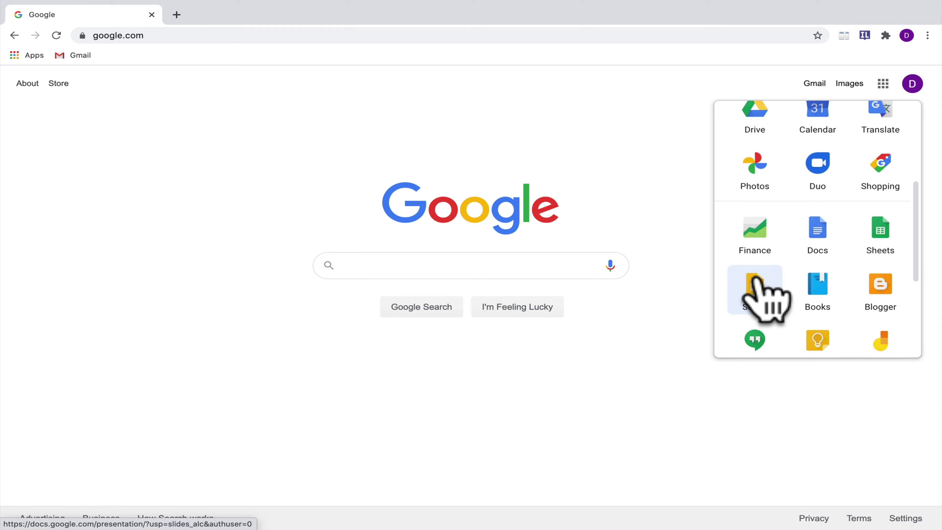
{"action": "left_click", "coordinate": [754, 289]}
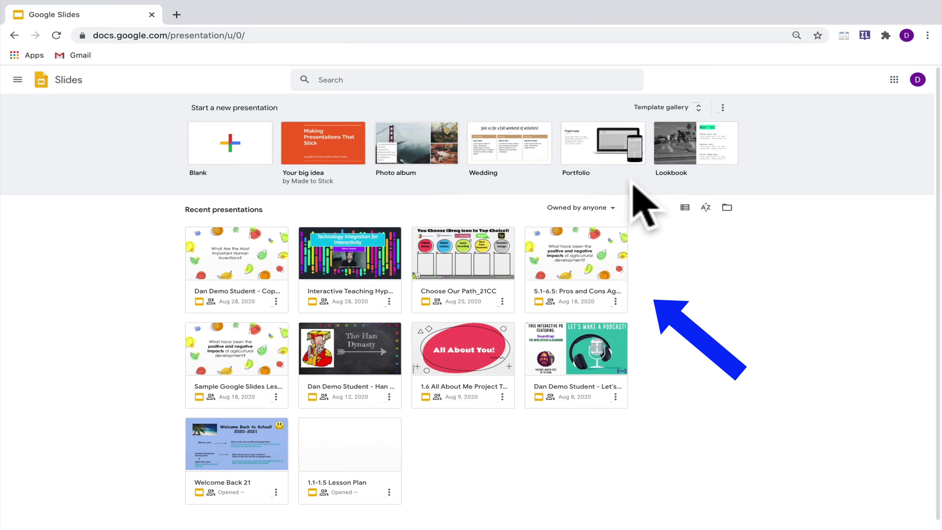
Create a blank presentation and apply the Beach Day theme.
{"action": "left_click", "coordinate": [234, 134]}
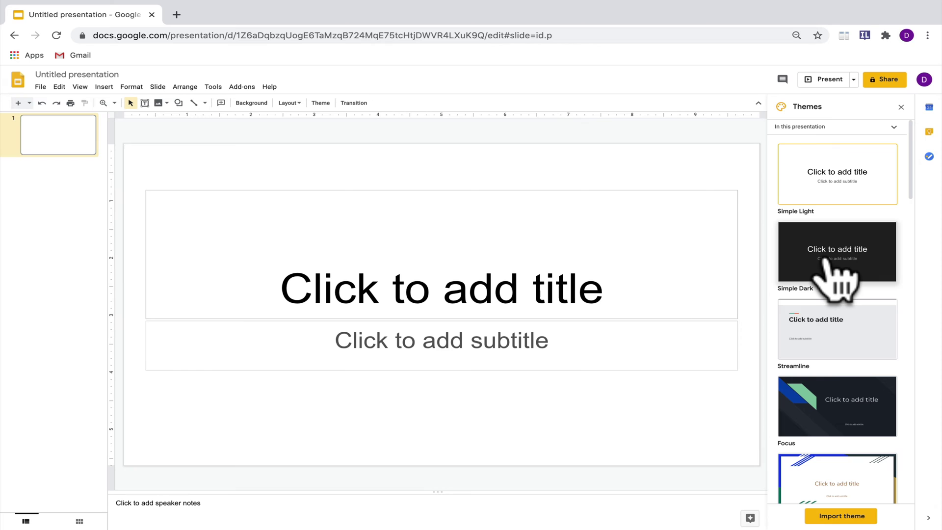
{"action": "scroll", "coordinate": [825, 260], "scroll_direction": "down", "scroll_amount": 5}
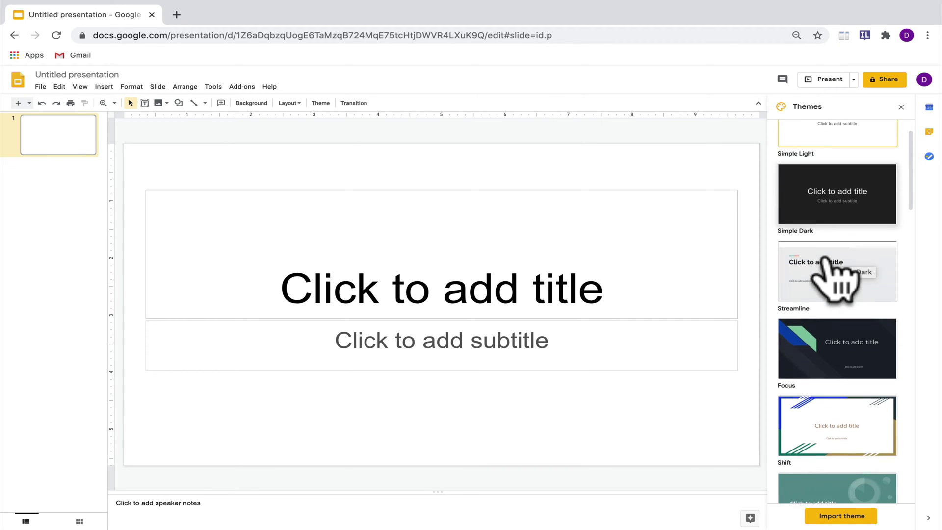
{"action": "scroll", "coordinate": [827, 260], "scroll_direction": "down", "scroll_amount": 6}
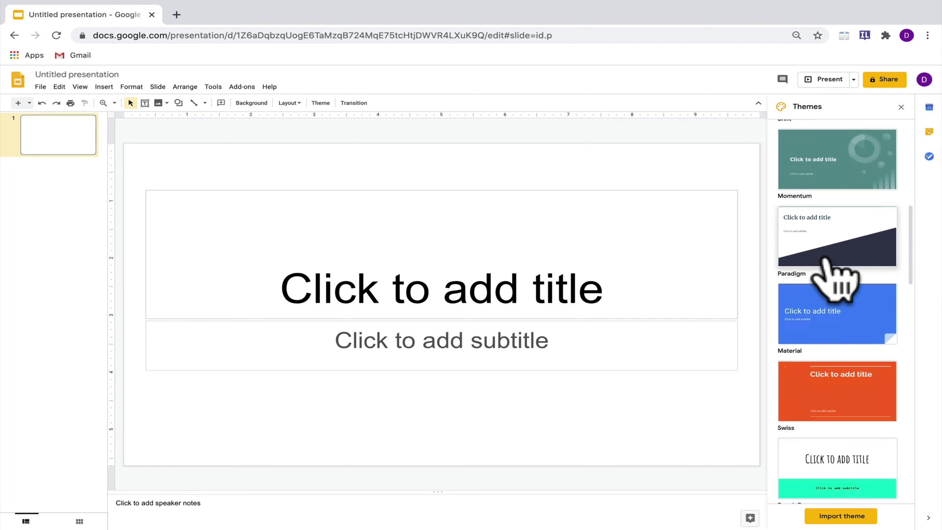
{"action": "scroll", "coordinate": [829, 260], "scroll_direction": "down", "scroll_amount": 2}
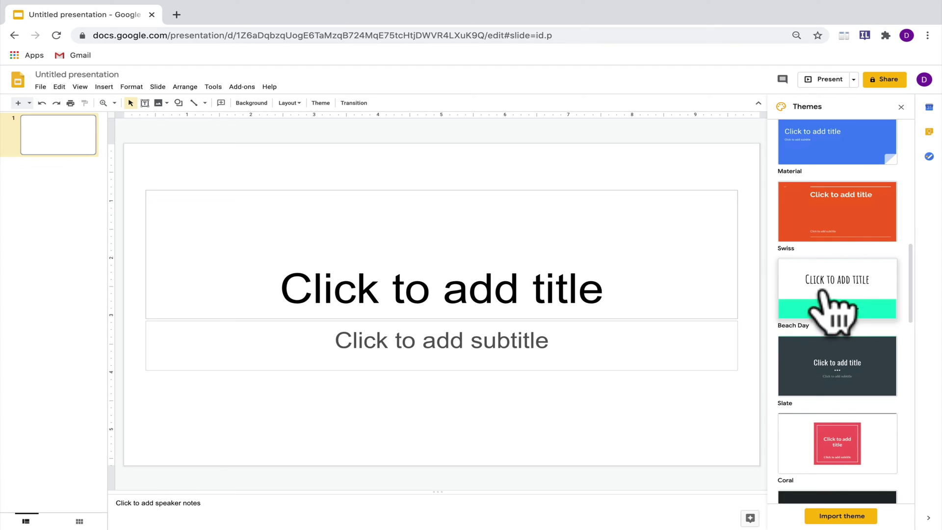
{"action": "left_click", "coordinate": [820, 296]}
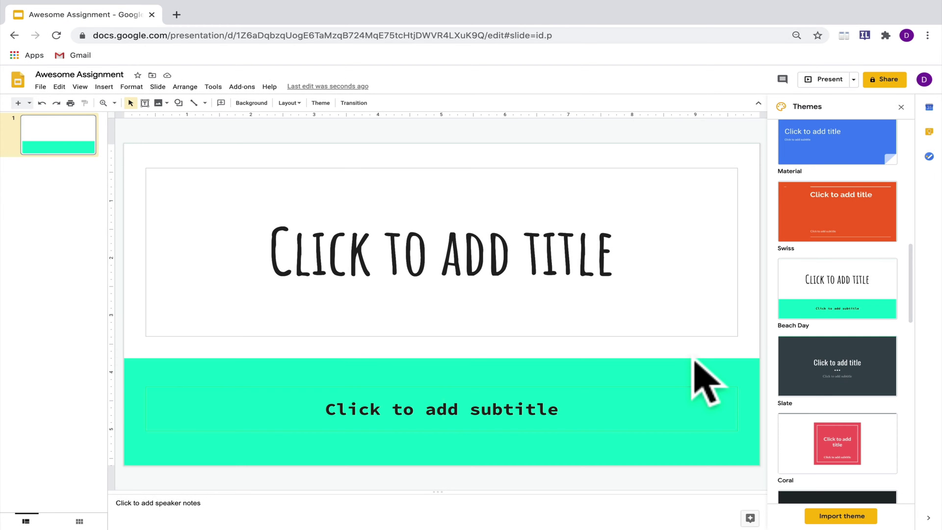
Enter 'My Awesome Assignment' as the first slide's title.
{"action": "left_click", "coordinate": [517, 248]}
{"action": "type", "text": "My Awesome"}
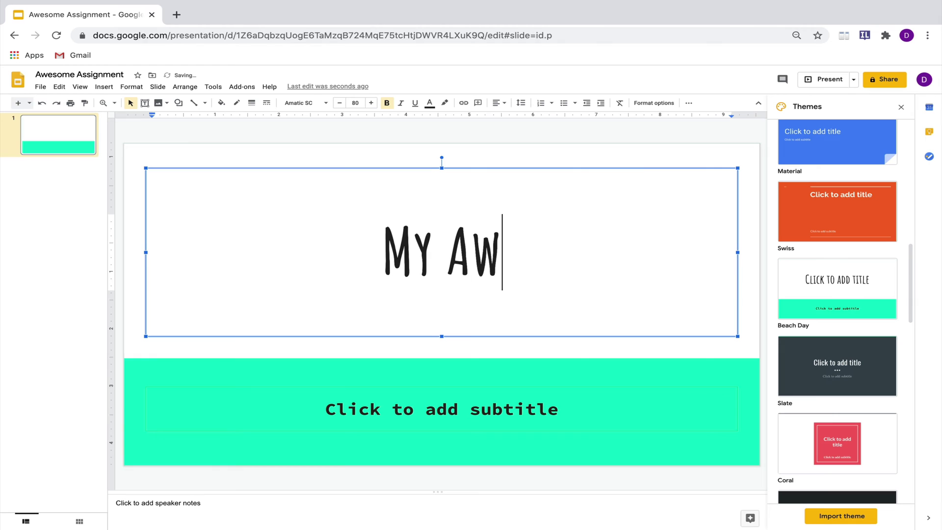
{"action": "type", "text": " Assignment"}
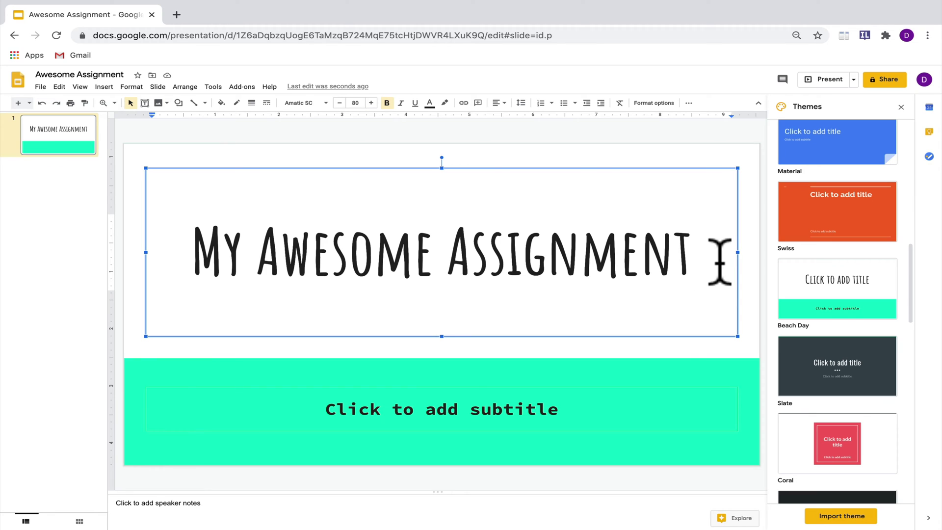
Add Anton through More fonts and apply it to the whole title.
{"action": "left_click_drag", "start_coordinate": [720, 261], "coordinate": [189, 261]}
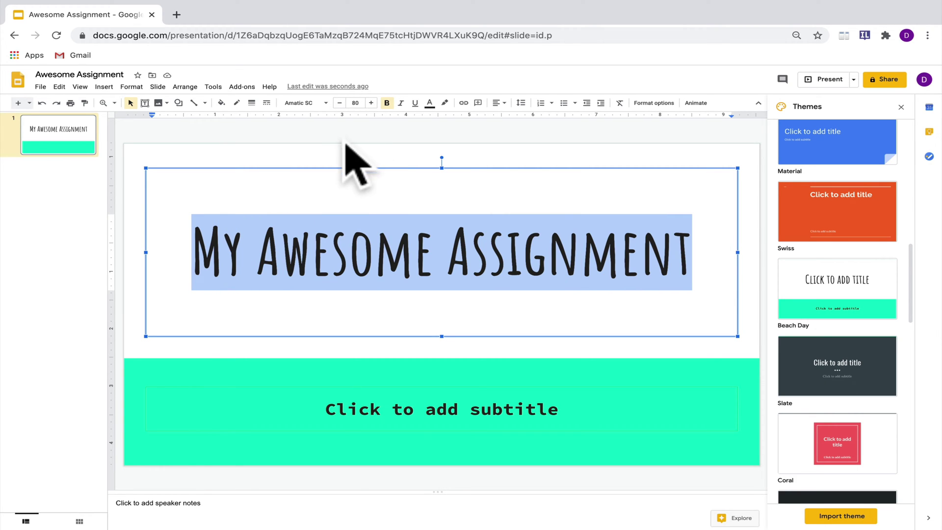
{"action": "left_click", "coordinate": [325, 103]}
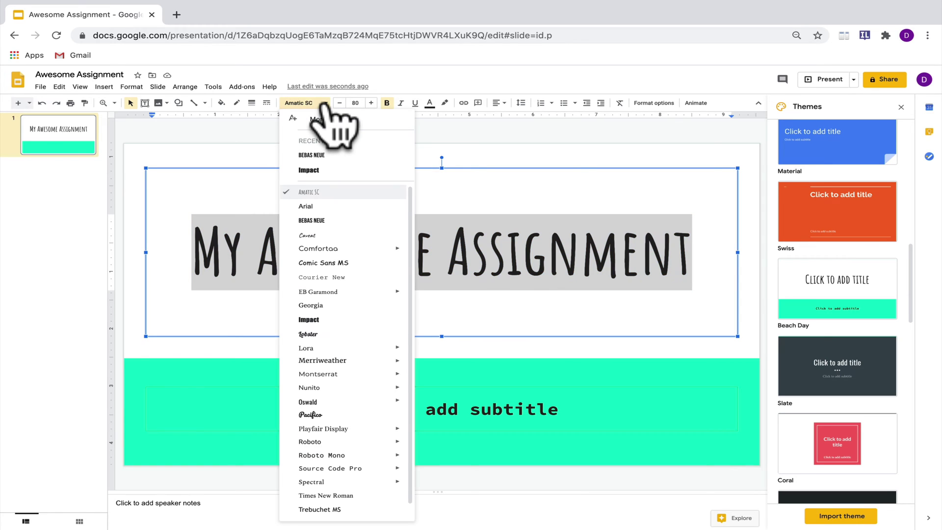
{"action": "scroll", "coordinate": [339, 255], "scroll_direction": "down", "scroll_amount": 1}
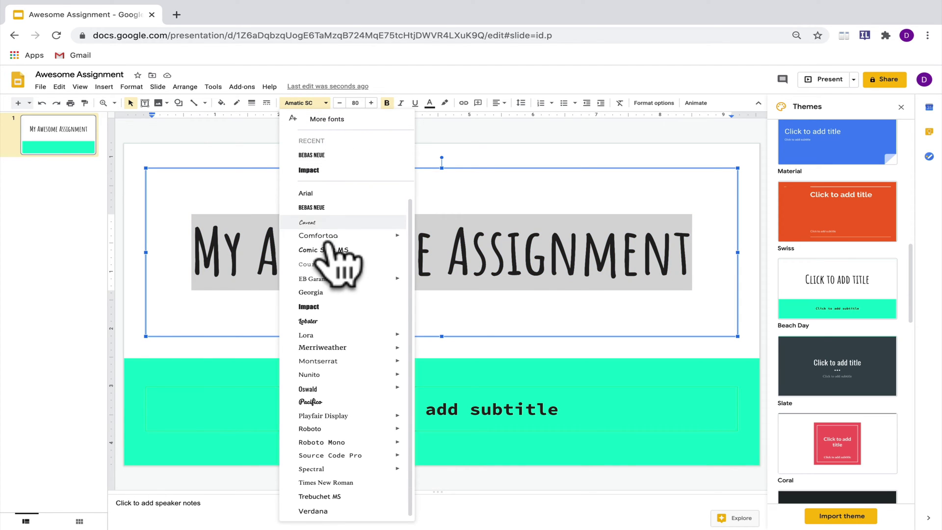
{"action": "scroll", "coordinate": [330, 246], "scroll_direction": "up", "scroll_amount": 1}
{"action": "scroll", "coordinate": [332, 255], "scroll_direction": "down", "scroll_amount": 1}
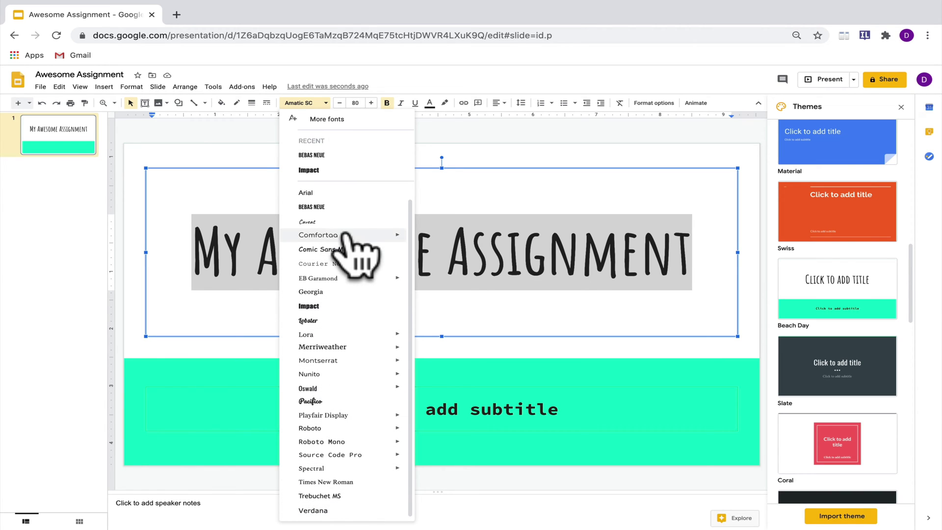
{"action": "left_click", "coordinate": [338, 119]}
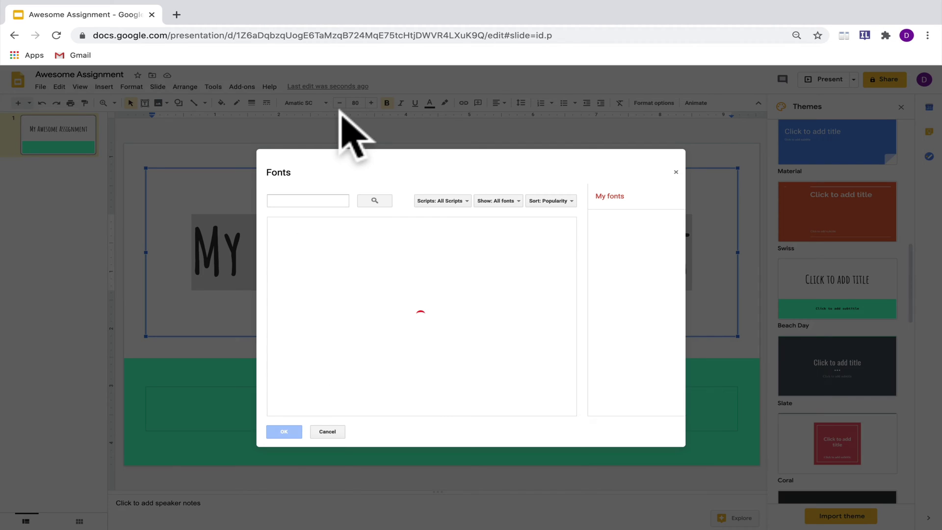
{"action": "scroll", "coordinate": [383, 267], "scroll_direction": "down", "scroll_amount": 1}
{"action": "scroll", "coordinate": [412, 263], "scroll_direction": "down", "scroll_amount": 5}
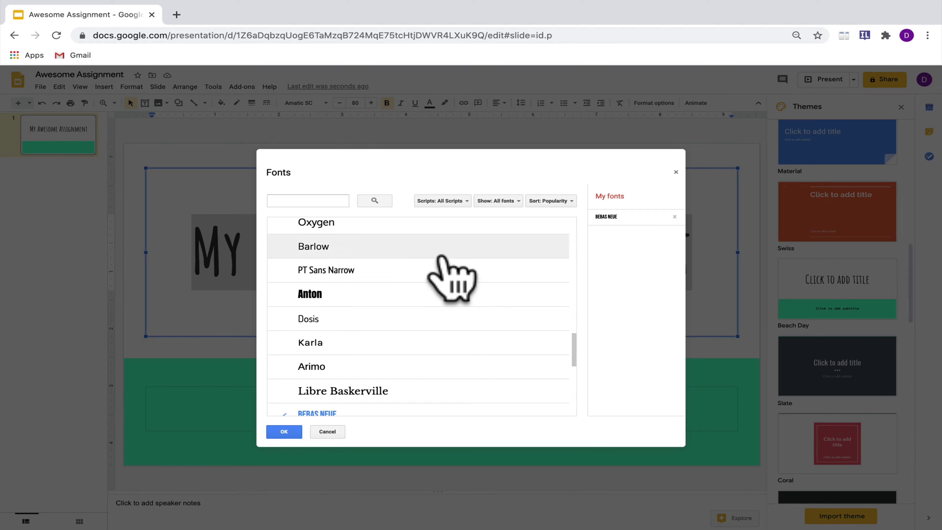
{"action": "left_click", "coordinate": [407, 294]}
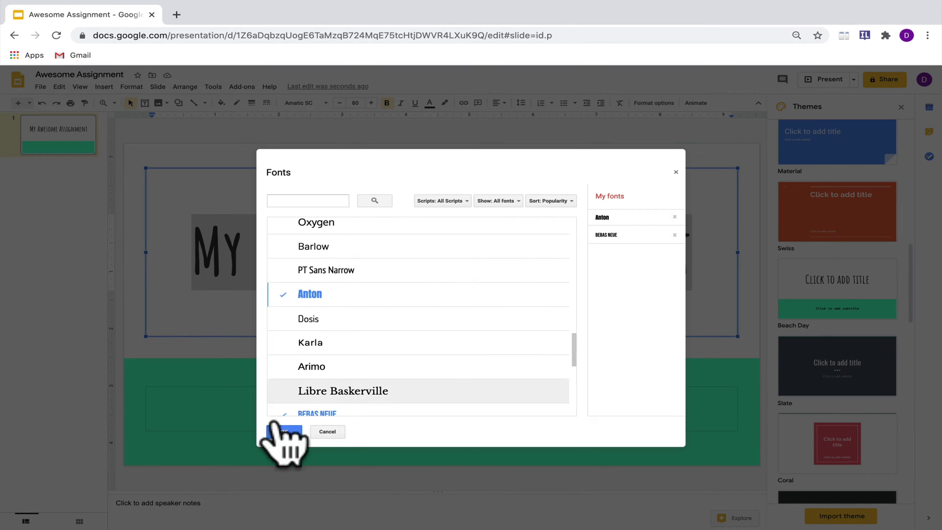
{"action": "left_click", "coordinate": [282, 432]}
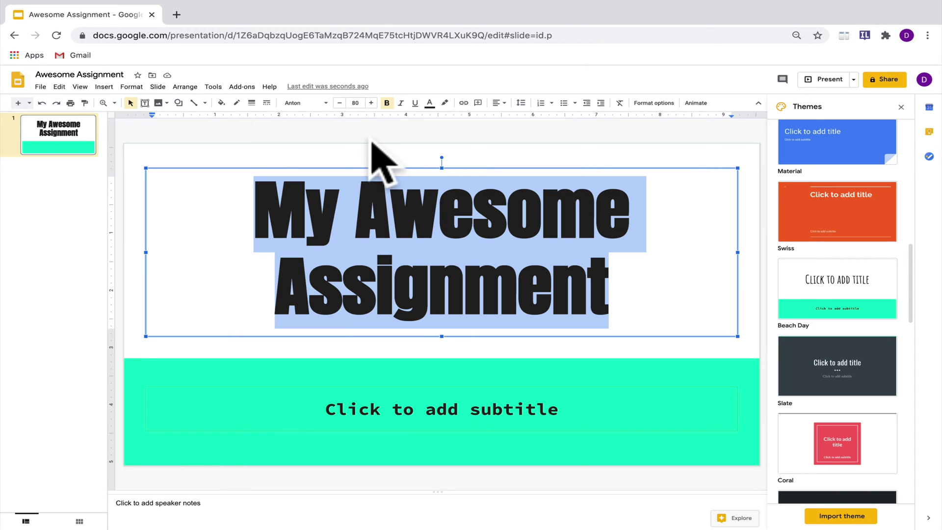
Set the title font size to 60 so it fits on one line.
{"action": "left_click", "coordinate": [339, 102]}
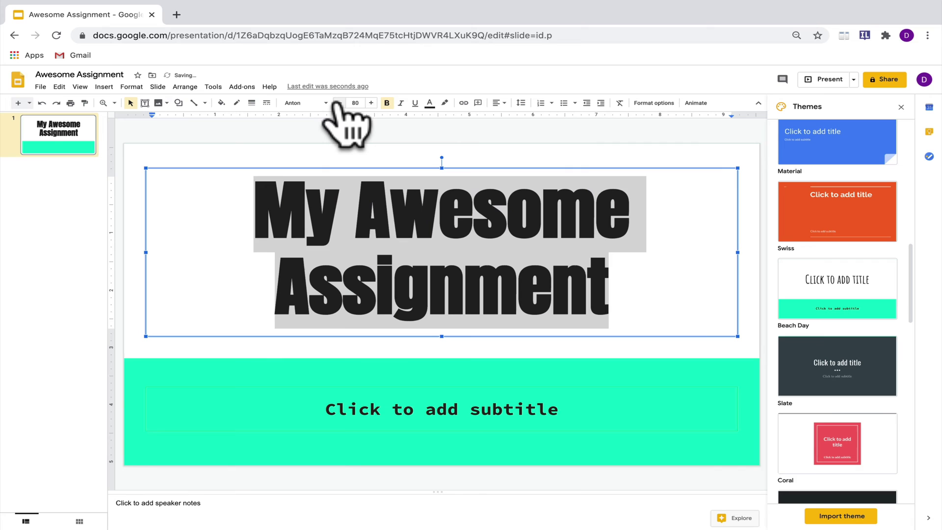
{"action": "left_click", "coordinate": [339, 102]}
{"action": "left_click", "coordinate": [339, 102]}
{"action": "left_click", "coordinate": [339, 103]}
{"action": "left_click", "coordinate": [338, 103]}
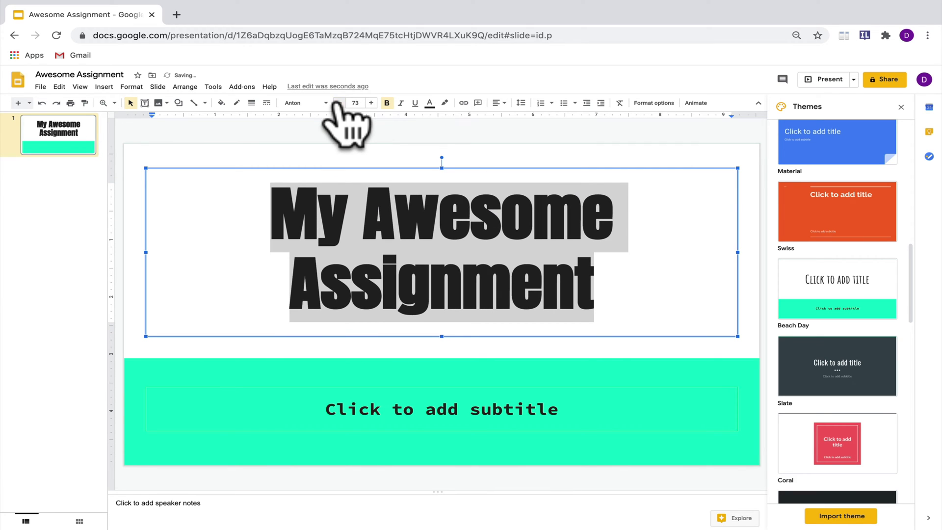
{"action": "left_click", "coordinate": [370, 103]}
{"action": "left_click", "coordinate": [371, 103]}
{"action": "left_click", "coordinate": [371, 103]}
{"action": "left_click", "coordinate": [370, 103]}
{"action": "left_click", "coordinate": [370, 103]}
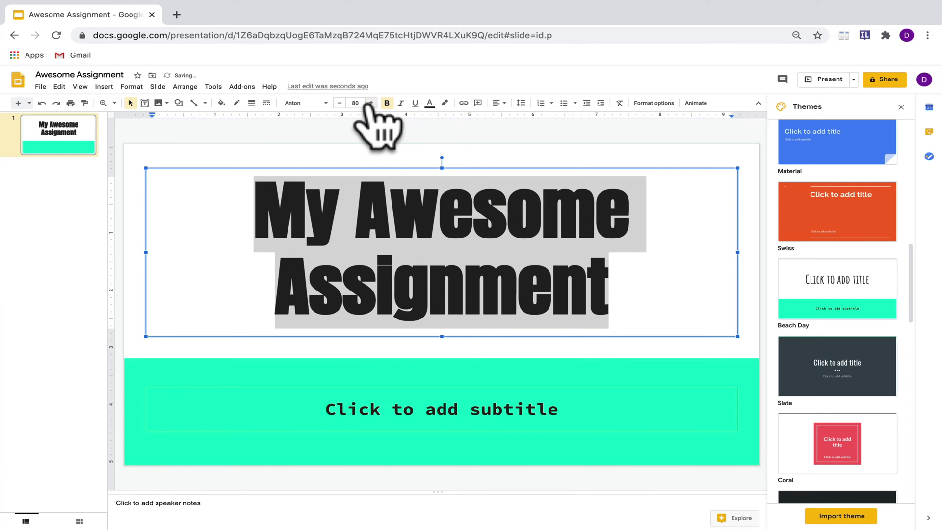
{"action": "left_click", "coordinate": [357, 102]}
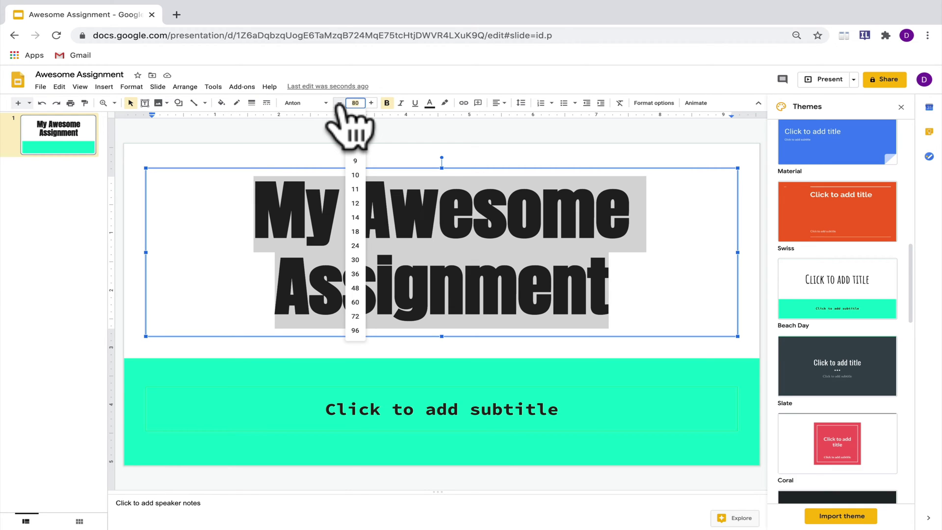
{"action": "type", "text": "60"}
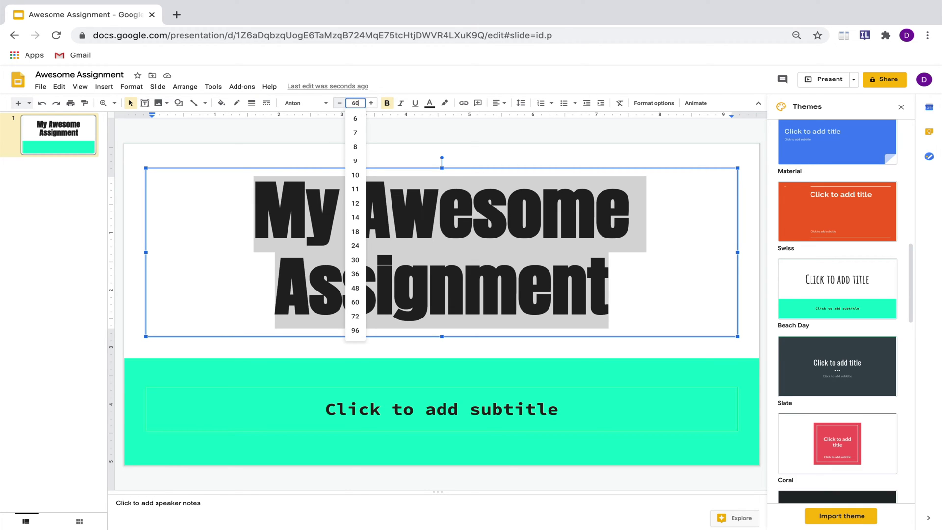
{"action": "key", "text": "Return"}
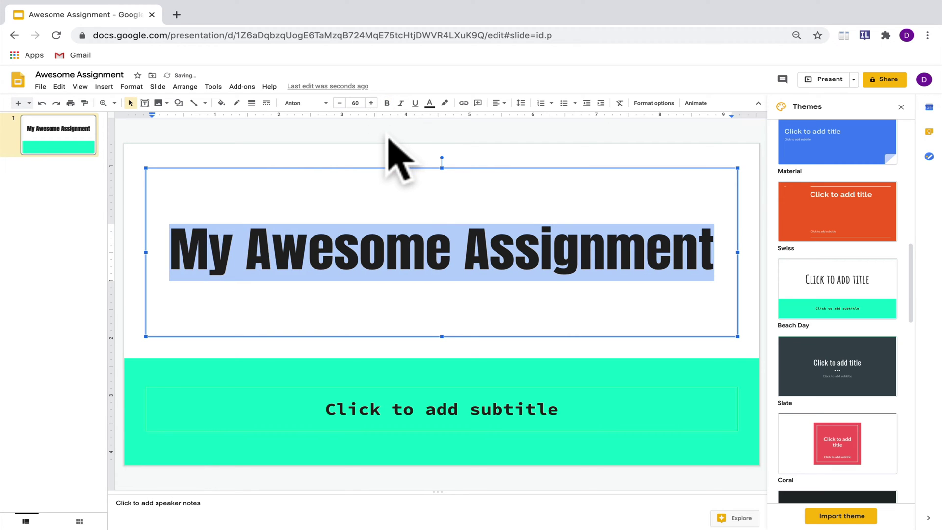
{"action": "left_click", "coordinate": [386, 156]}
Make the title text purple.
{"action": "triple_click", "coordinate": [399, 199]}
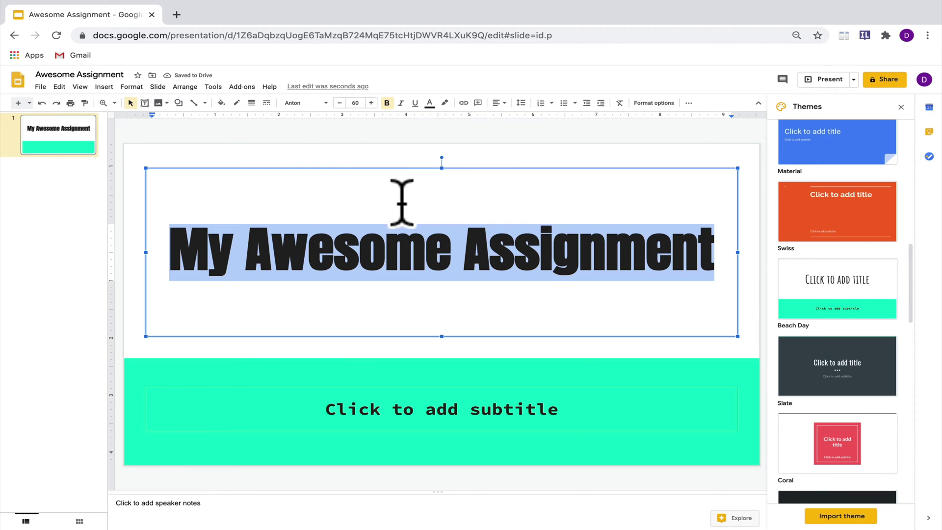
{"action": "left_click", "coordinate": [401, 103]}
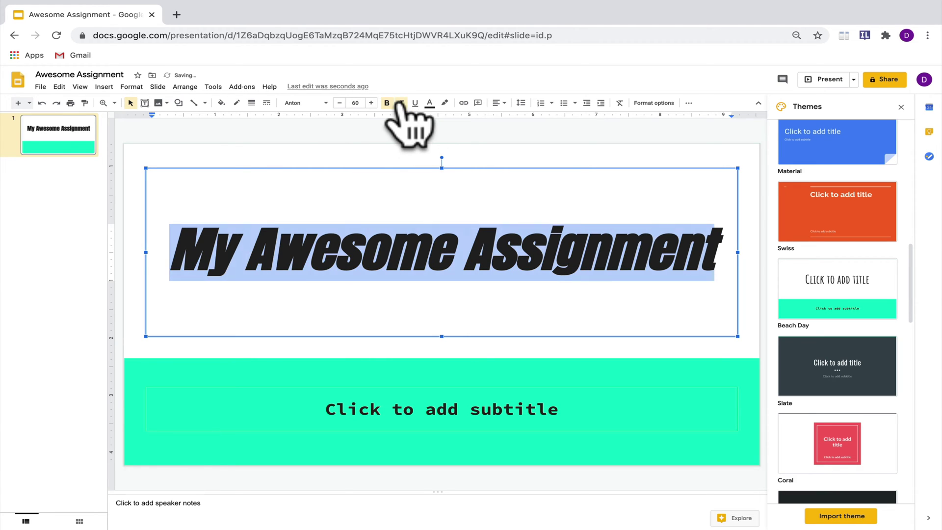
{"action": "left_click", "coordinate": [415, 103]}
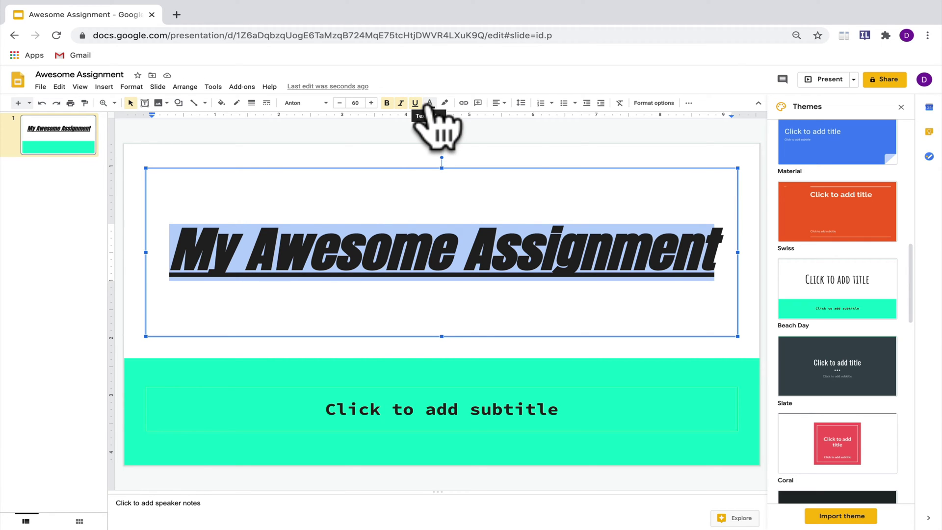
{"action": "left_click", "coordinate": [430, 104]}
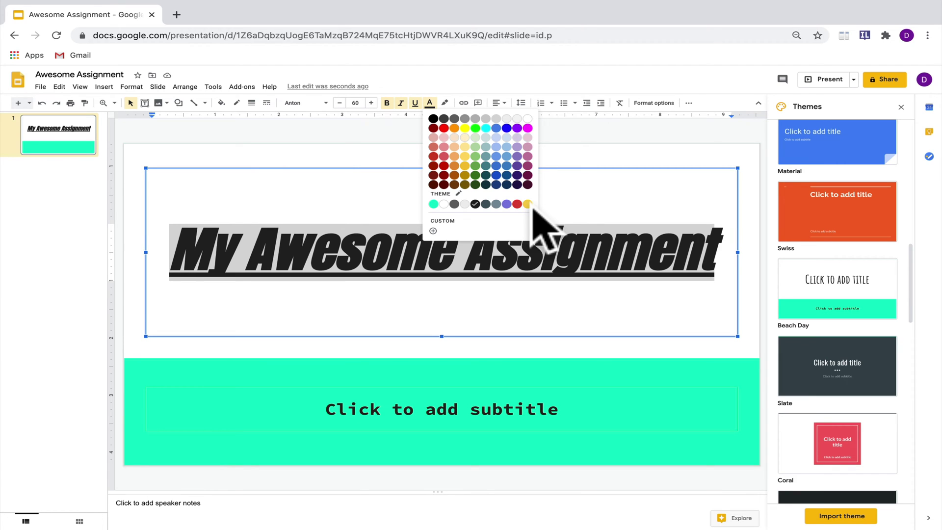
{"action": "left_click", "coordinate": [508, 204]}
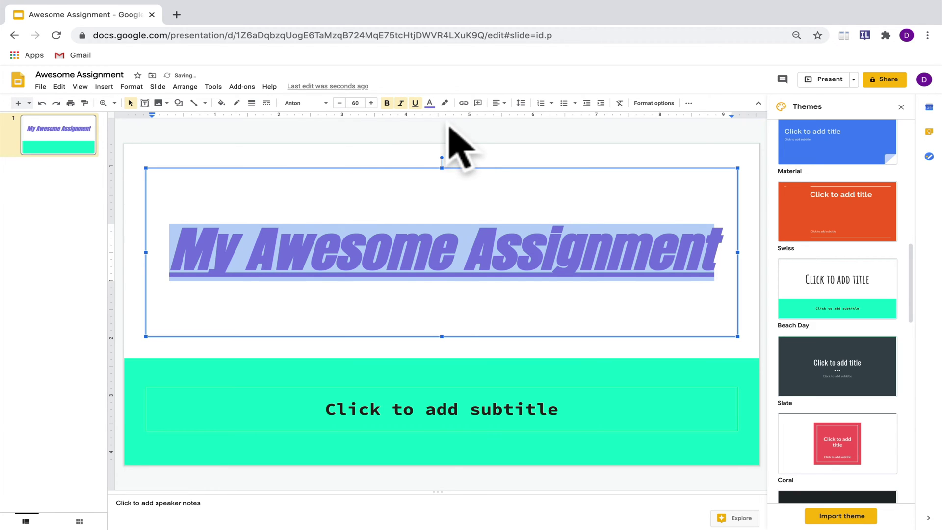
Remove the underline and italic from the title, leaving it upright.
{"action": "left_click", "coordinate": [416, 103]}
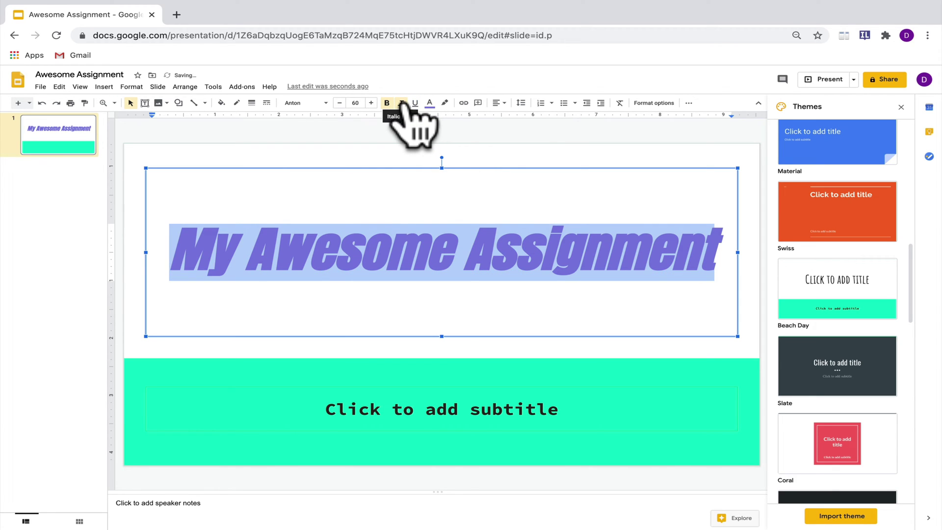
{"action": "left_click", "coordinate": [402, 103]}
{"action": "left_click", "coordinate": [722, 248]}
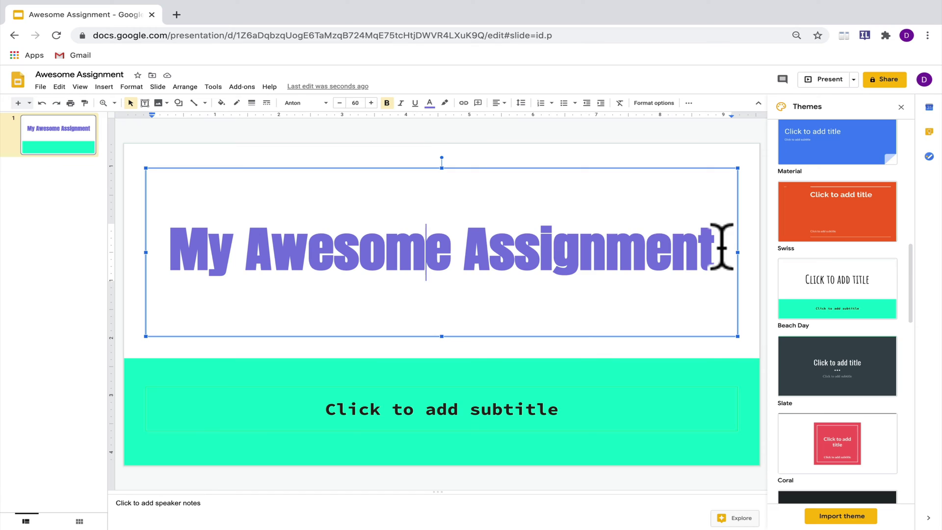
{"action": "left_click_drag", "start_coordinate": [722, 248], "coordinate": [157, 238]}
{"action": "left_click", "coordinate": [690, 238]}
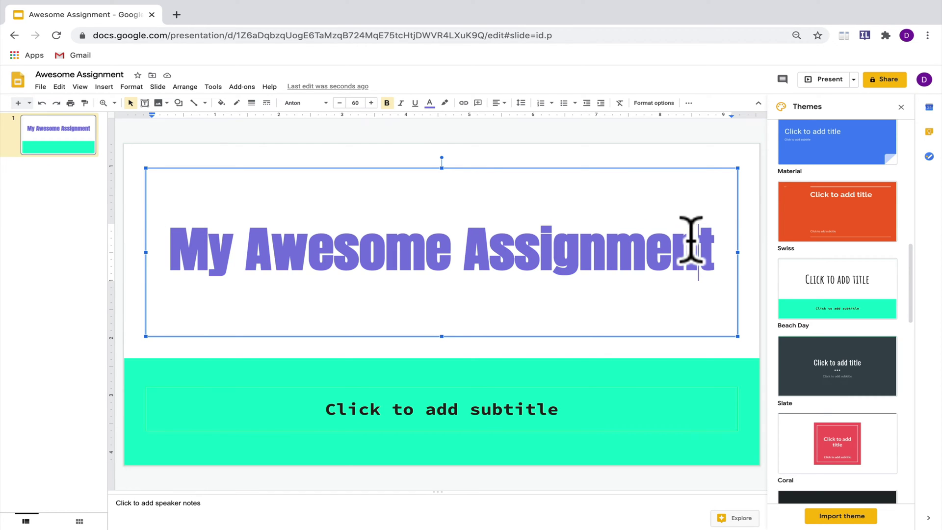
{"action": "triple_click", "coordinate": [730, 244]}
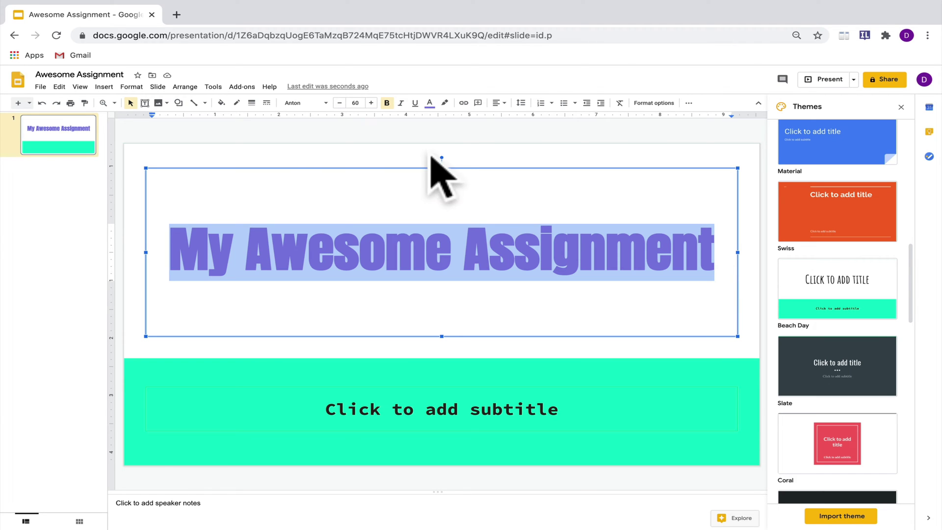
{"action": "left_click", "coordinate": [444, 103]}
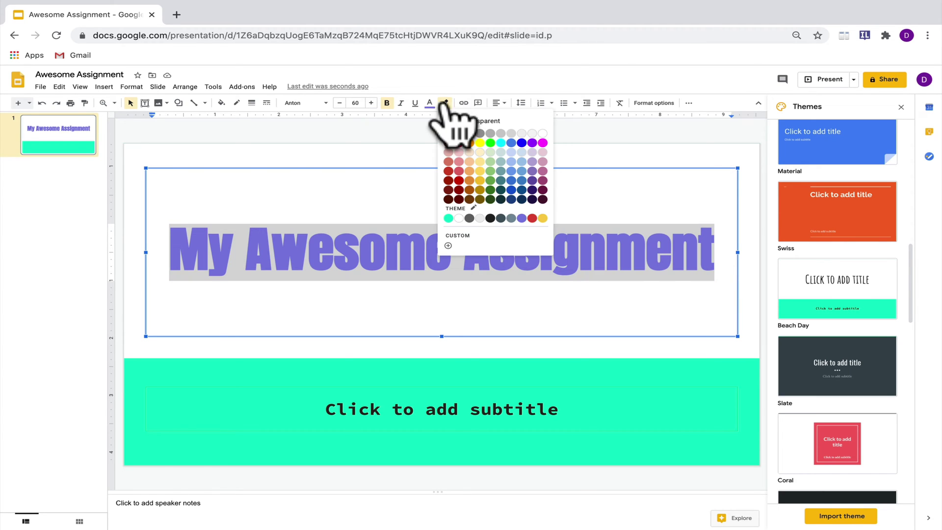
{"action": "left_click", "coordinate": [510, 219]}
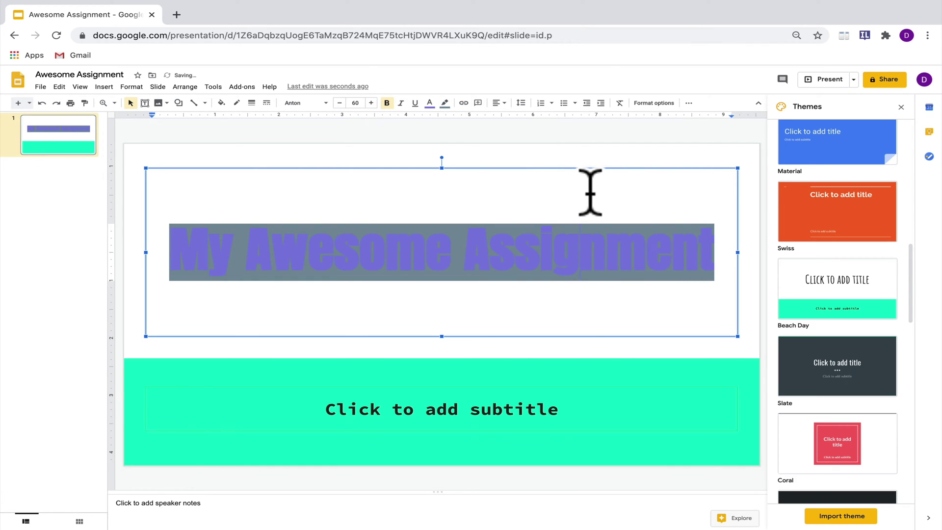
{"action": "left_click_drag", "start_coordinate": [715, 257], "coordinate": [177, 244]}
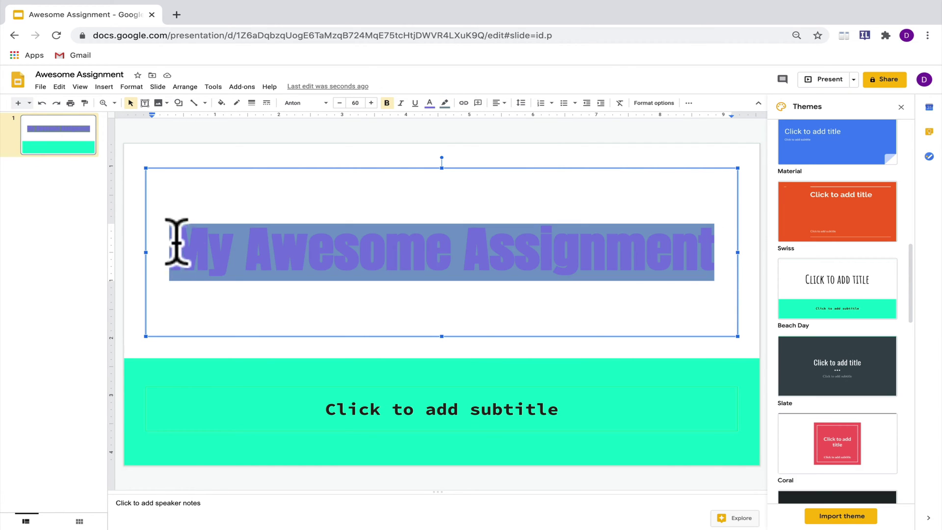
{"action": "left_click", "coordinate": [430, 103]}
{"action": "left_click", "coordinate": [525, 120]}
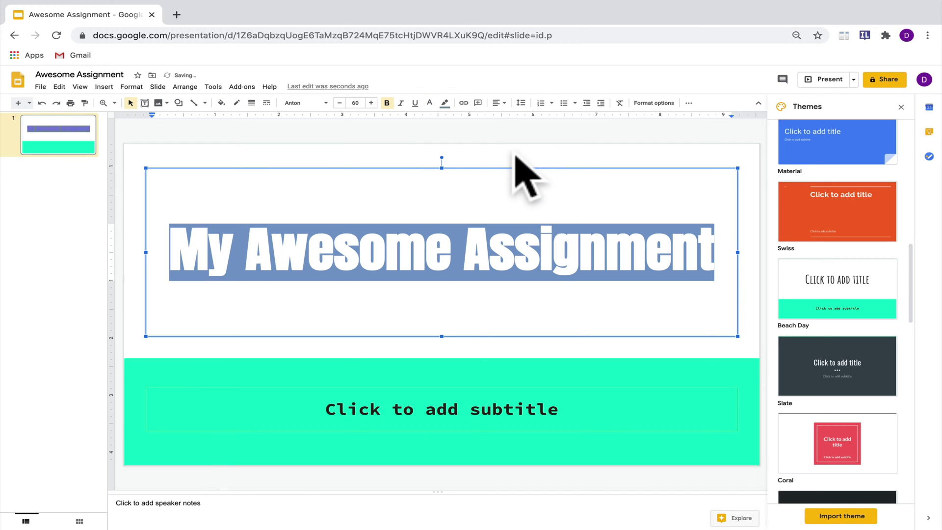
{"action": "left_click", "coordinate": [515, 154]}
{"action": "left_click", "coordinate": [516, 169]}
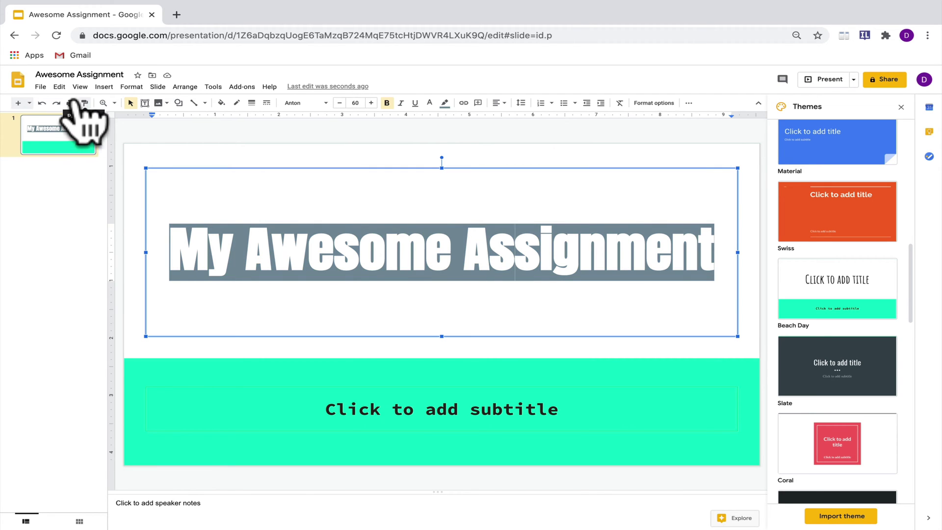
{"action": "left_click", "coordinate": [59, 88]}
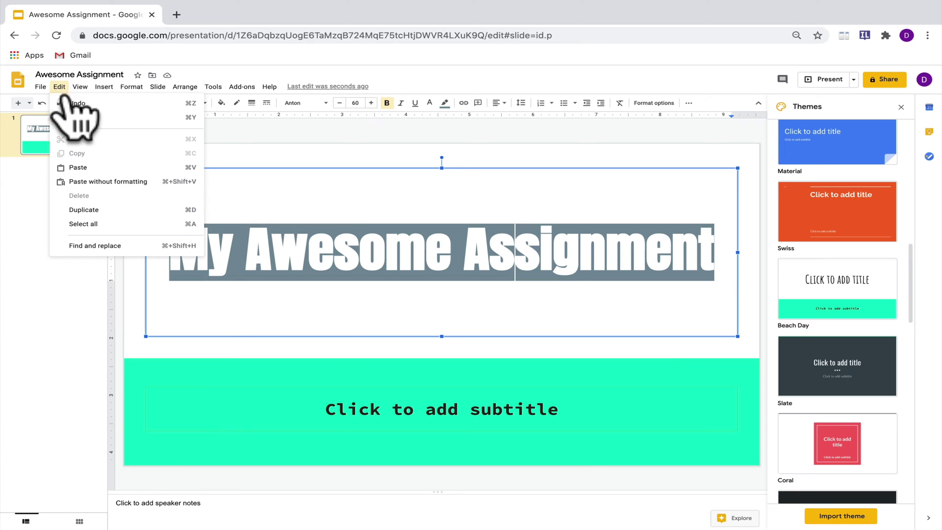
{"action": "left_click", "coordinate": [69, 111]}
{"action": "left_click", "coordinate": [181, 140]}
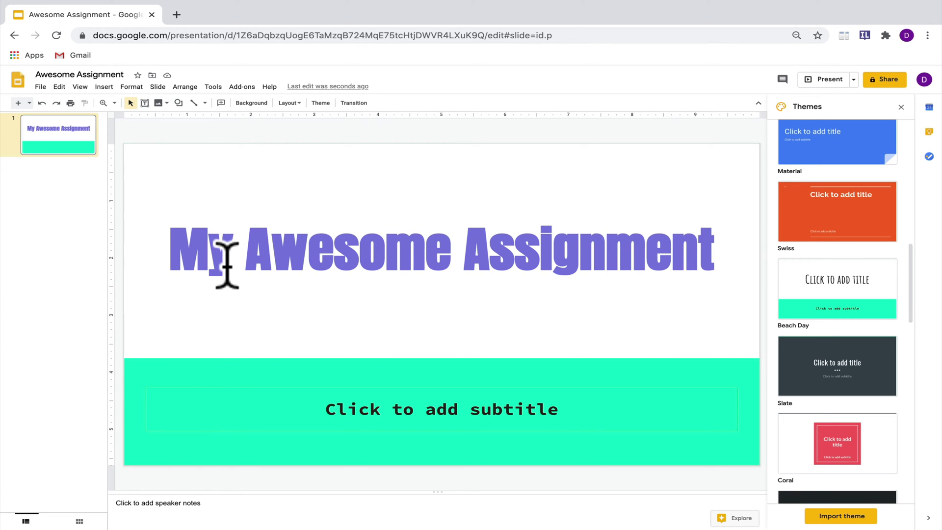
Type a byline, 'By' plus the author's name, into the subtitle placeholder.
{"action": "triple_click", "coordinate": [288, 253]}
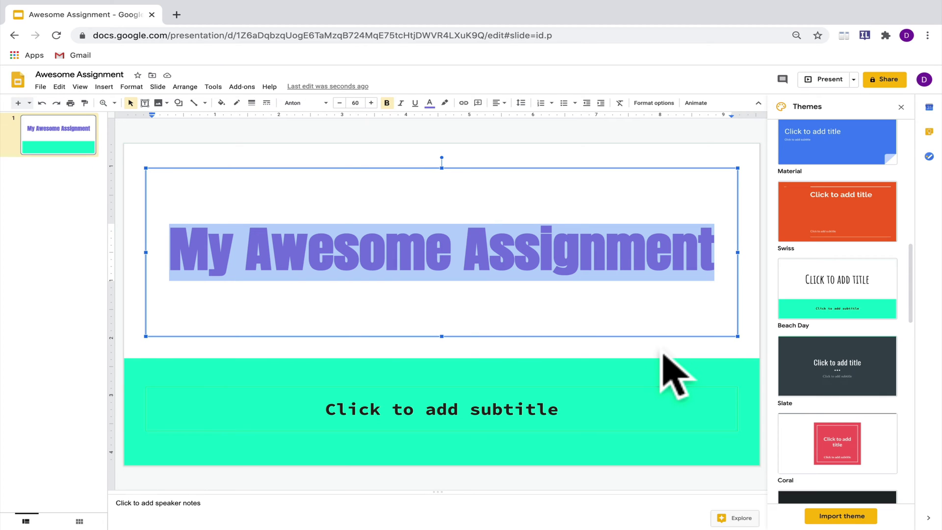
{"action": "left_click", "coordinate": [534, 415]}
{"action": "type", "text": "By De"}
{"action": "key", "text": "BackSpace"}
{"action": "type", "text": "a"}
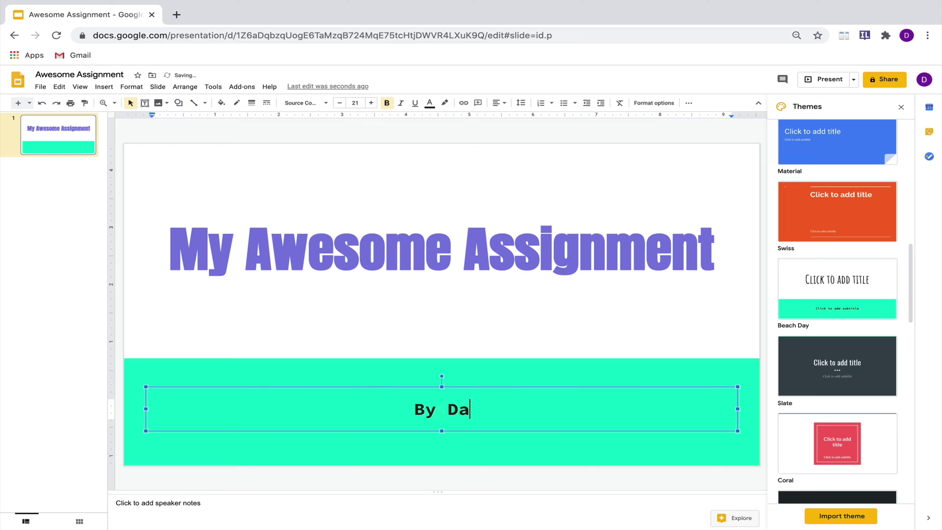
{"action": "type", "text": "n the Demo St"}
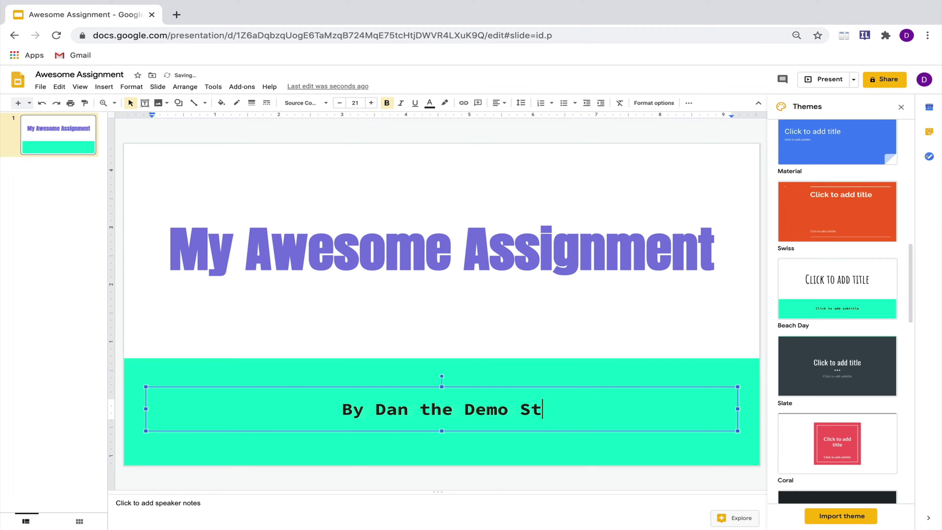
{"action": "type", "text": "udent"}
Make the byline size 25 and dark grey.
{"action": "key", "text": "ctrl+a"}
{"action": "left_click", "coordinate": [371, 103]}
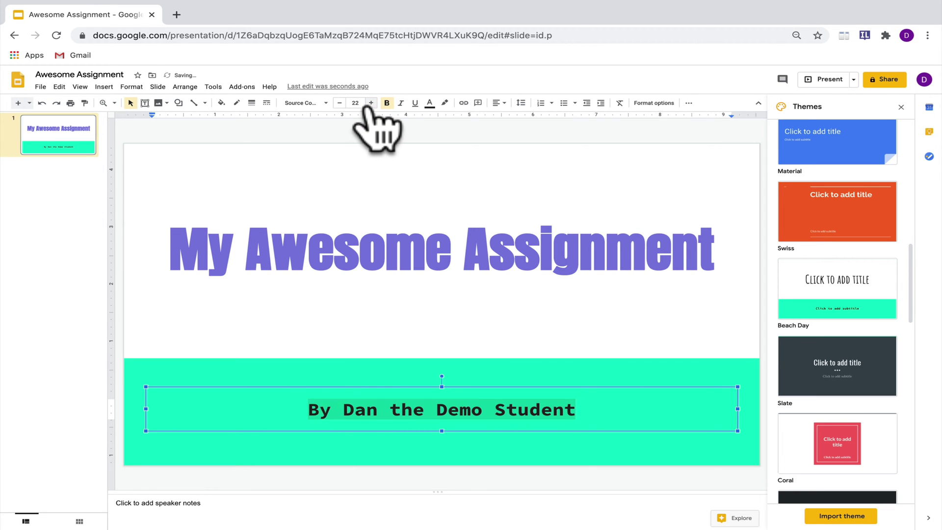
{"action": "left_click", "coordinate": [370, 103]}
{"action": "left_click", "coordinate": [370, 103]}
{"action": "left_click", "coordinate": [370, 103]}
{"action": "left_click", "coordinate": [430, 103]}
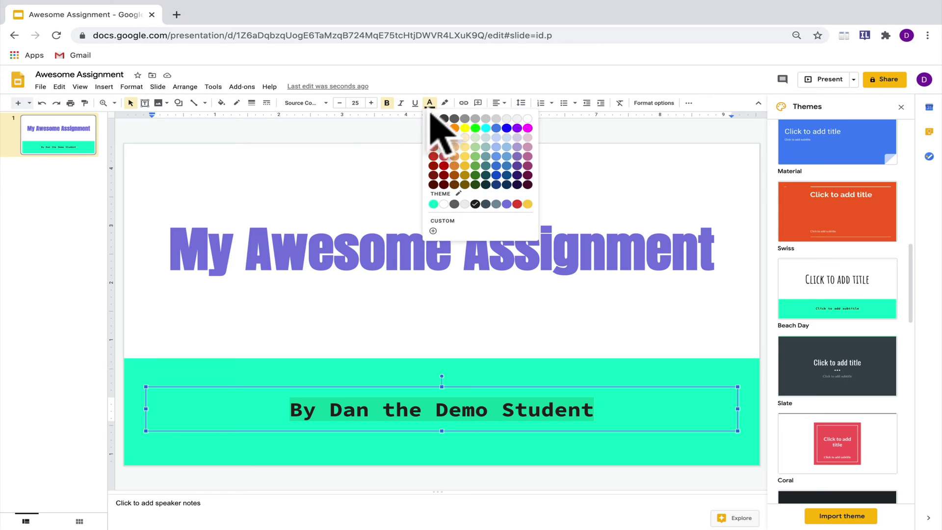
{"action": "left_click", "coordinate": [454, 204]}
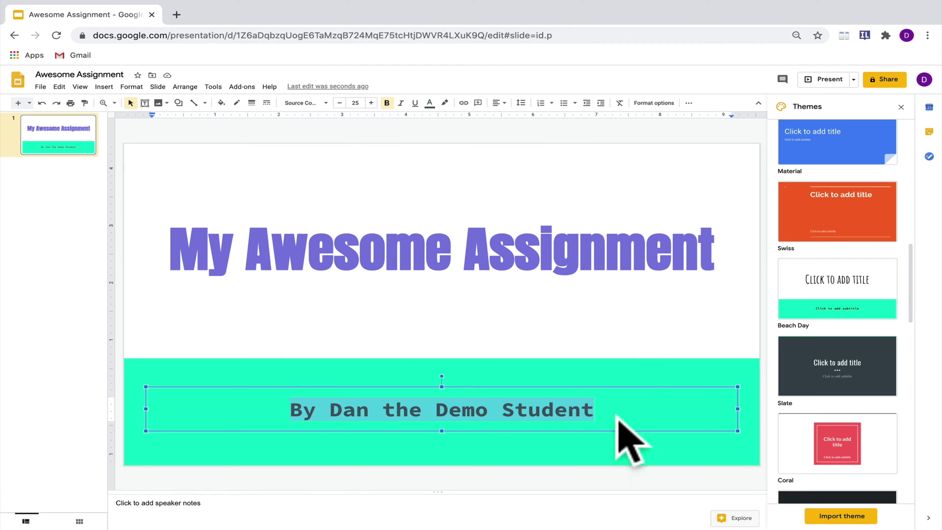
Change the slide background colour to dark slate grey.
{"action": "left_click", "coordinate": [592, 367]}
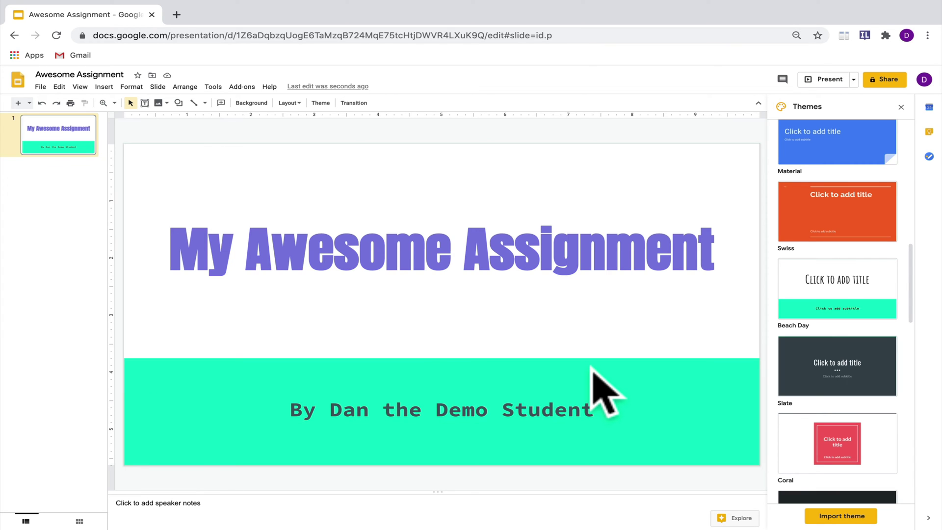
{"action": "left_click", "coordinate": [251, 102]}
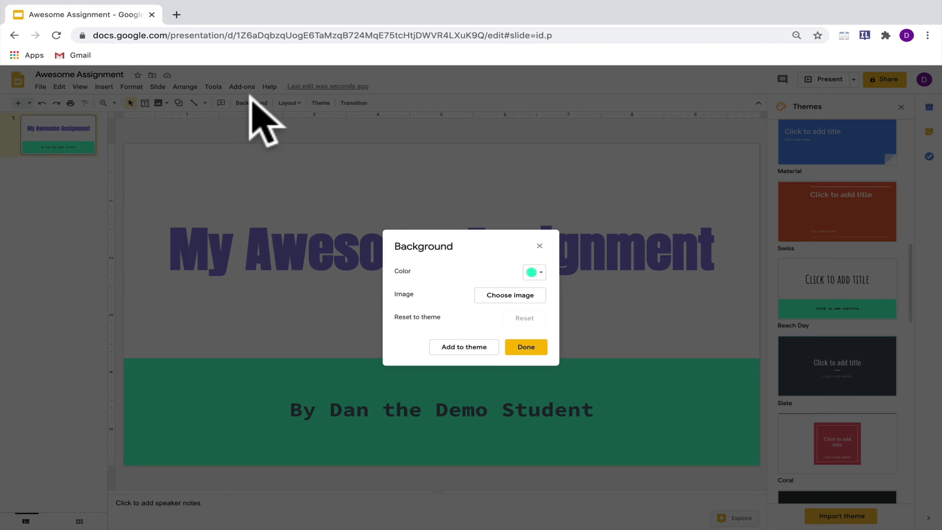
{"action": "left_click", "coordinate": [540, 273]}
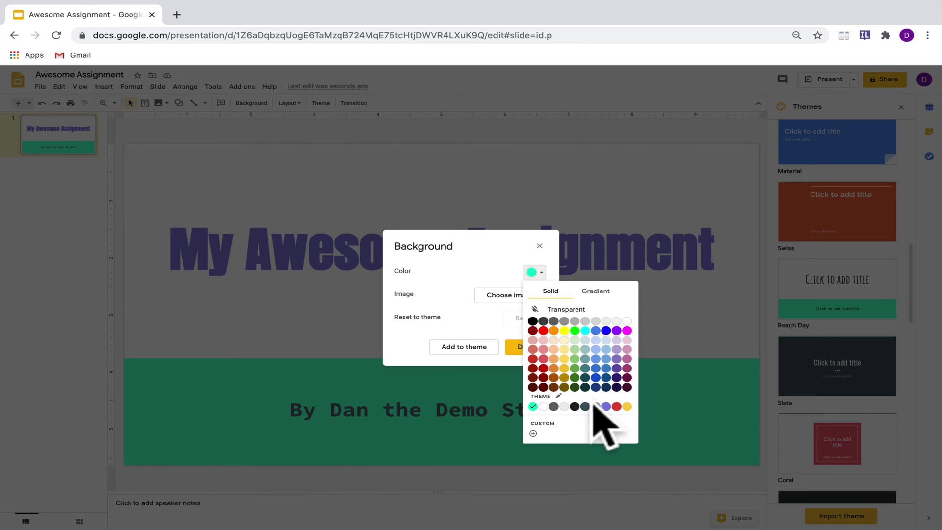
{"action": "left_click", "coordinate": [606, 406]}
{"action": "left_click", "coordinate": [657, 414]}
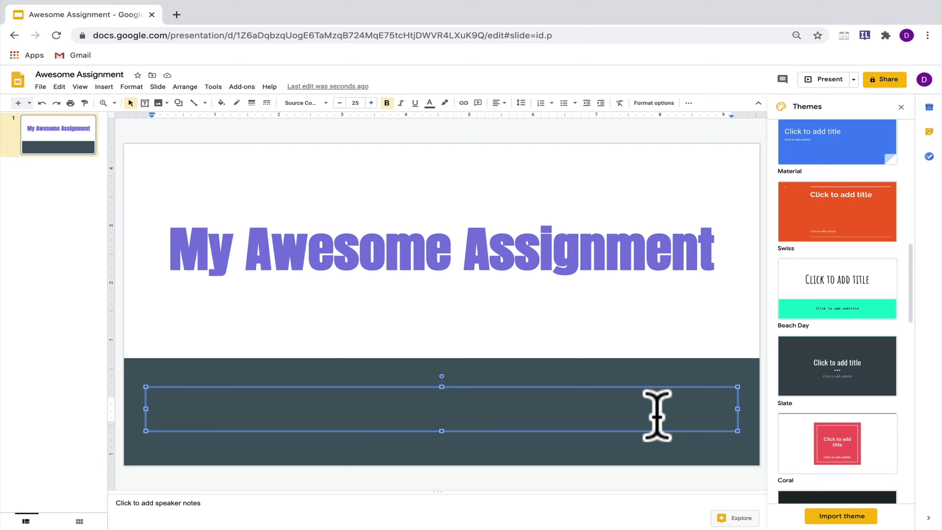
Recolour the byline text white.
{"action": "left_click_drag", "start_coordinate": [657, 414], "coordinate": [178, 421]}
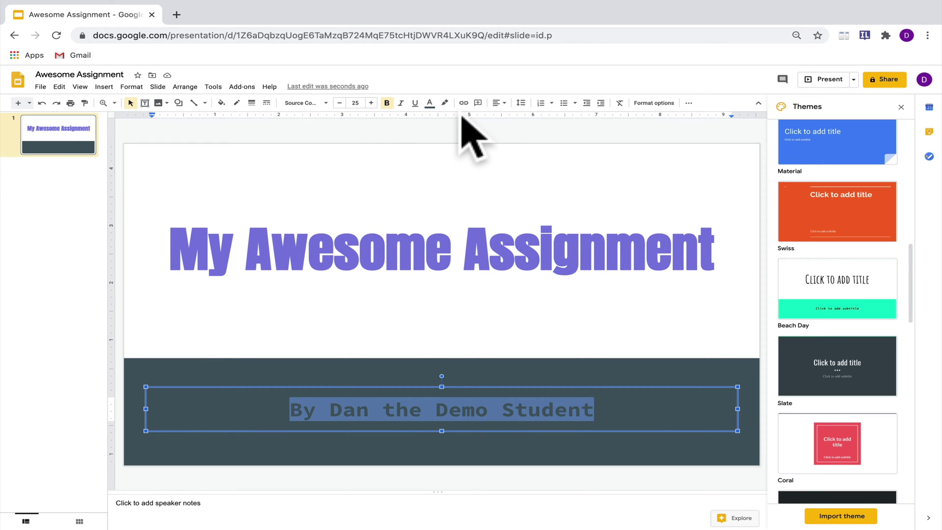
{"action": "left_click", "coordinate": [430, 103]}
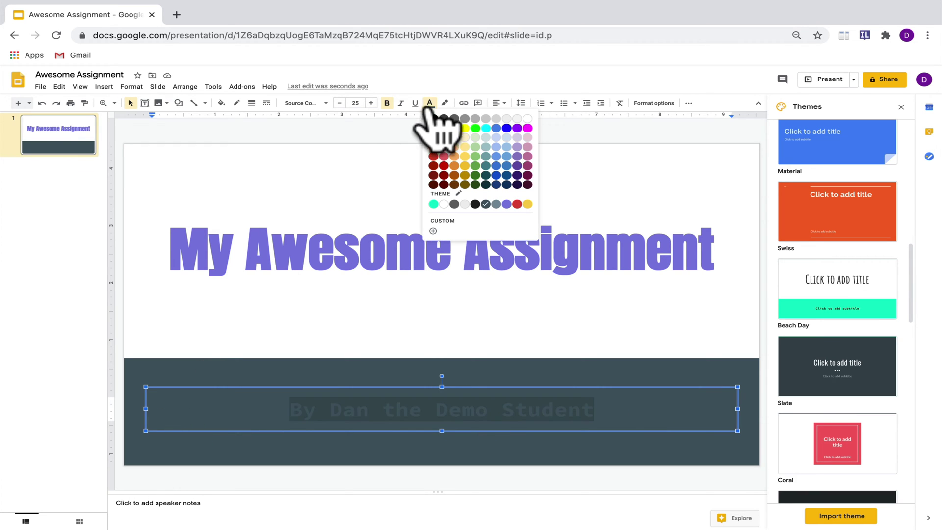
{"action": "left_click", "coordinate": [527, 118]}
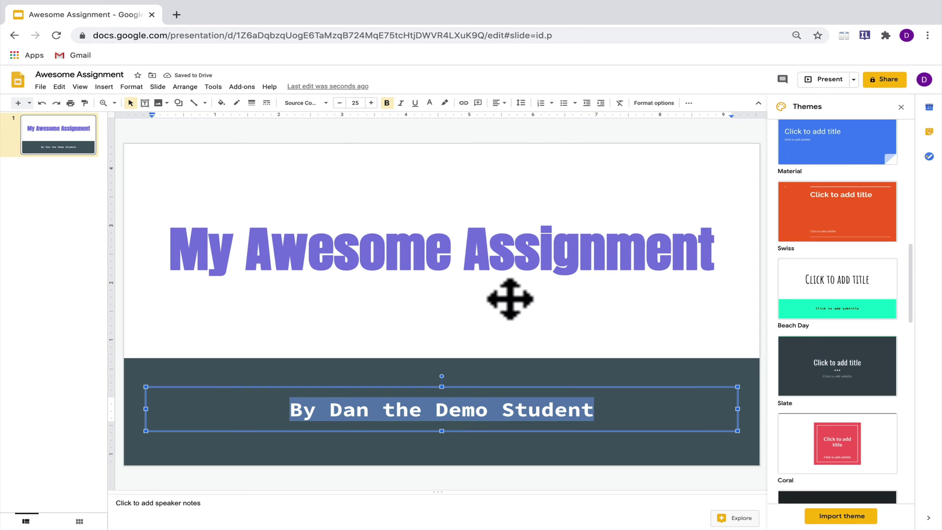
Move the title box up into the white area, just right of centre.
{"action": "left_click", "coordinate": [429, 336]}
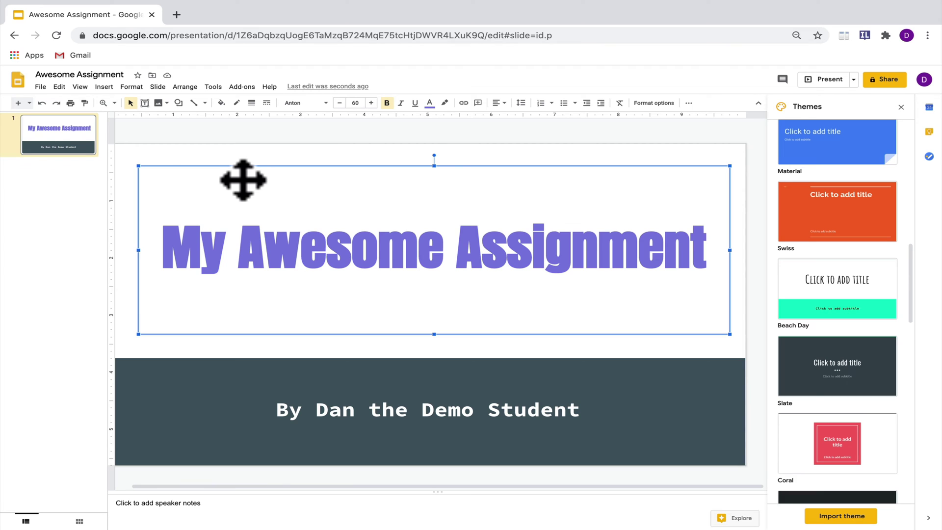
{"action": "left_click_drag", "start_coordinate": [243, 179], "coordinate": [250, 268]}
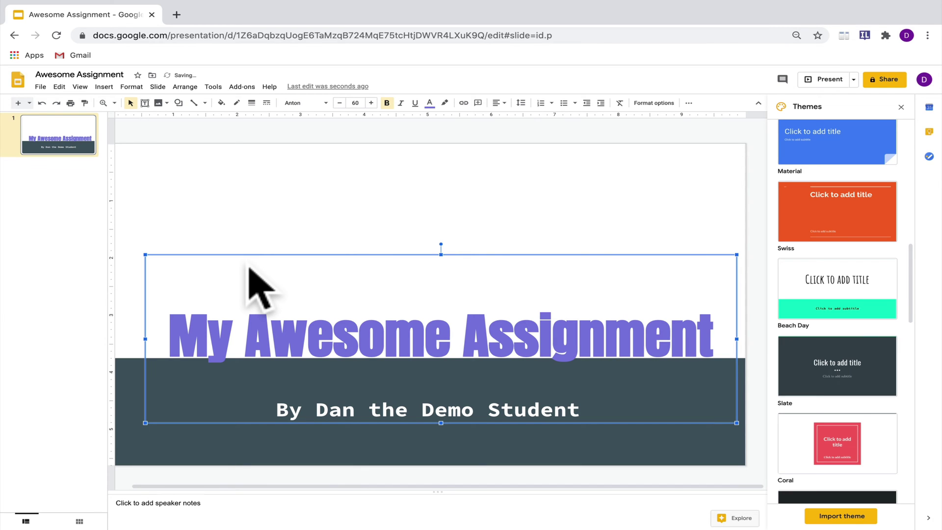
{"action": "left_click_drag", "start_coordinate": [181, 266], "coordinate": [167, 169]}
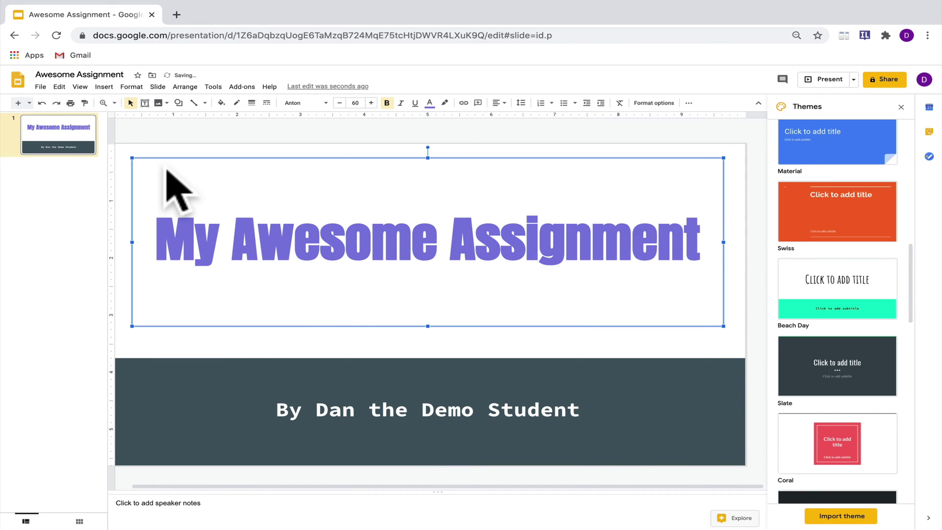
{"action": "left_click_drag", "start_coordinate": [149, 169], "coordinate": [175, 174]}
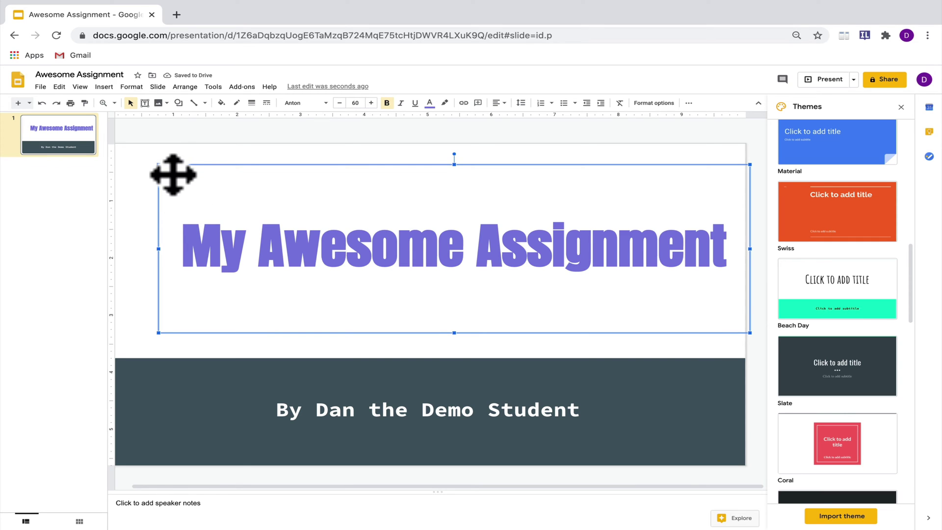
Resize the title box and centre it across the top of the slide.
{"action": "left_click_drag", "start_coordinate": [173, 175], "coordinate": [147, 172]}
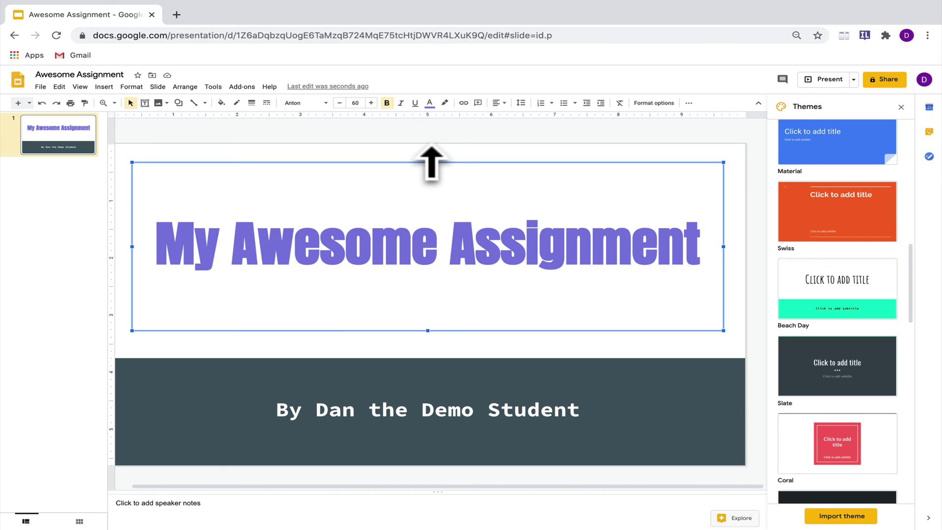
{"action": "mouse_move", "coordinate": [430, 163]}
{"action": "left_mouse_down"}
{"action": "mouse_move", "coordinate": [429, 213]}
{"action": "mouse_move", "coordinate": [434, 152]}
{"action": "left_mouse_up"}
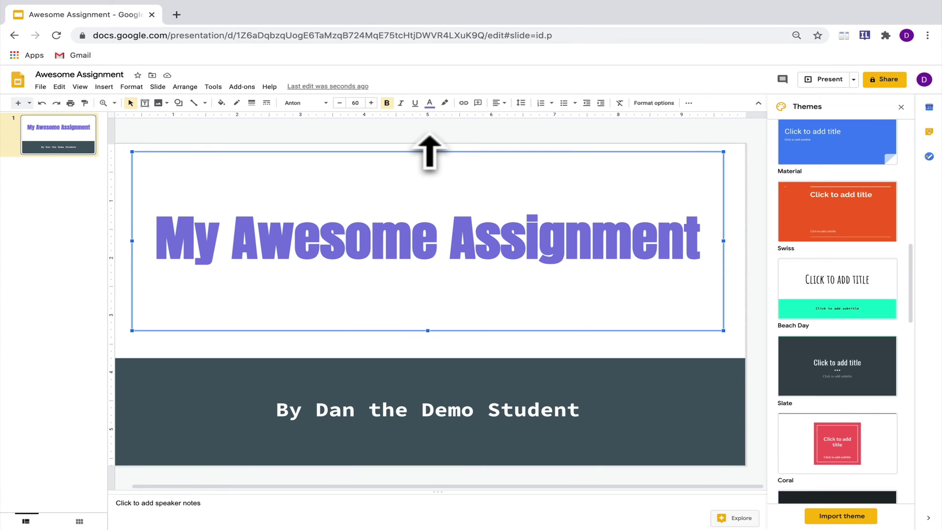
{"action": "left_click_drag", "start_coordinate": [429, 152], "coordinate": [422, 244]}
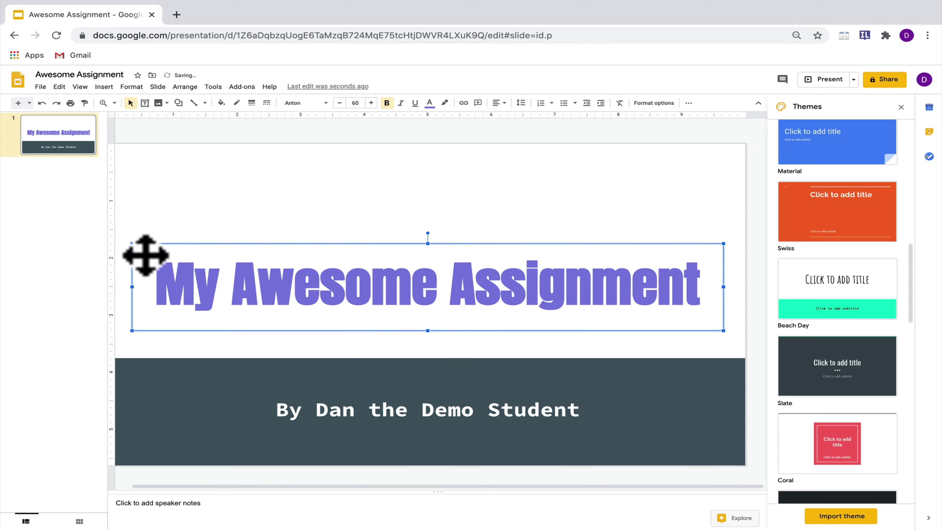
{"action": "left_click_drag", "start_coordinate": [143, 257], "coordinate": [147, 164]}
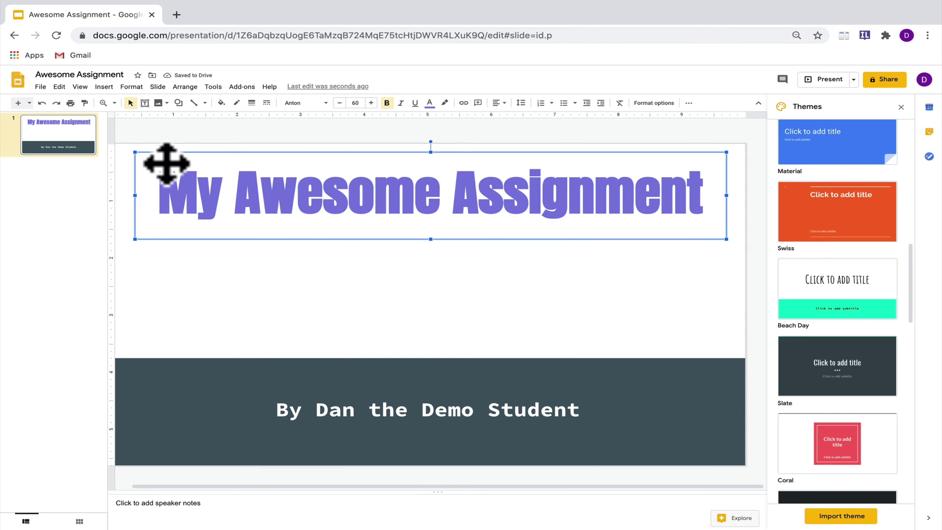
{"action": "left_click_drag", "start_coordinate": [167, 163], "coordinate": [145, 153]}
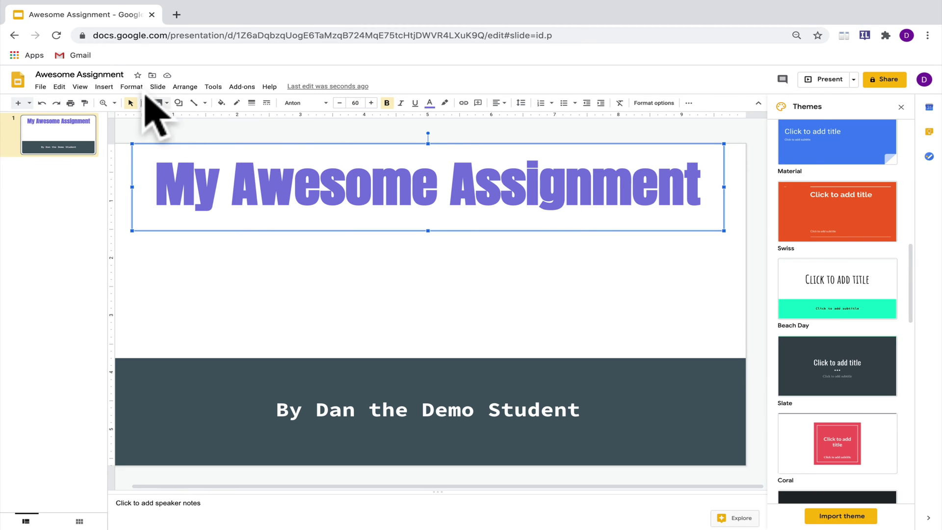
Insert a web-search photo for 'homework assignment' showing hands holding an open book.
{"action": "left_click", "coordinate": [104, 87]}
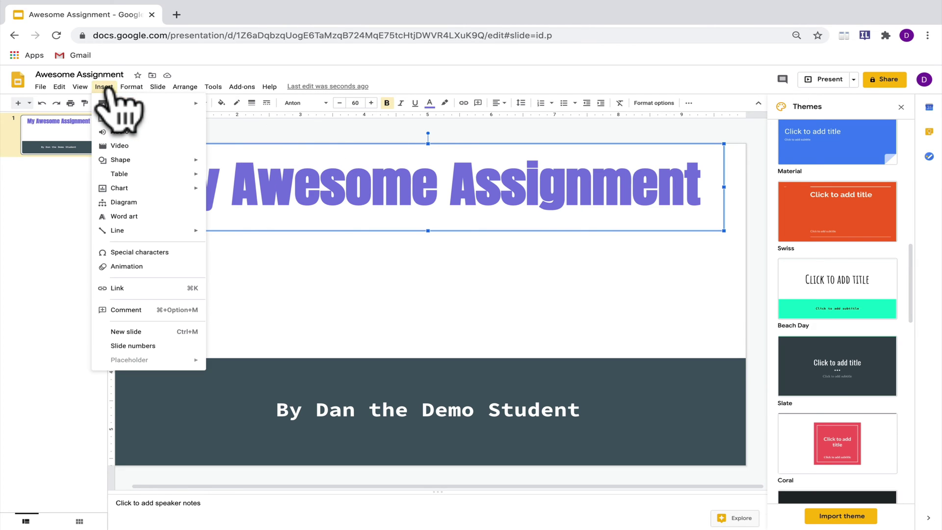
{"action": "mouse_move", "coordinate": [112, 103]}
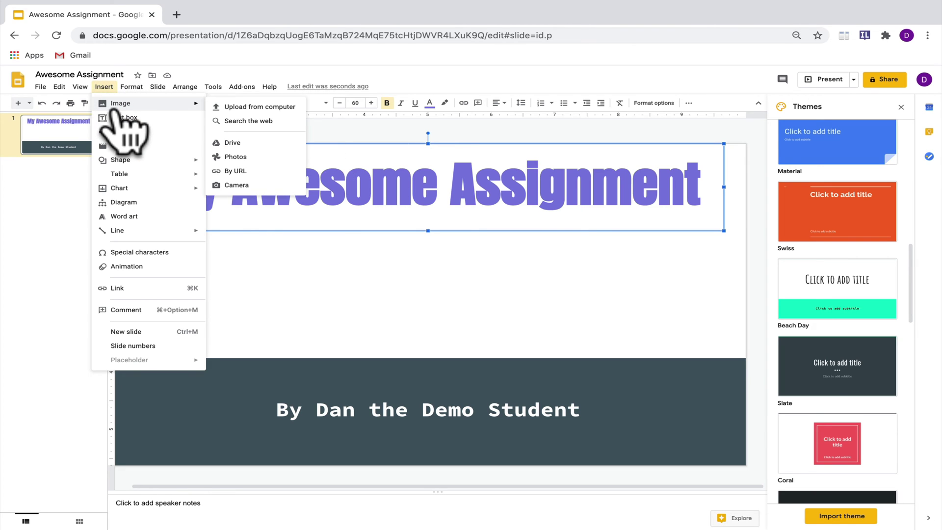
{"action": "left_click", "coordinate": [251, 122]}
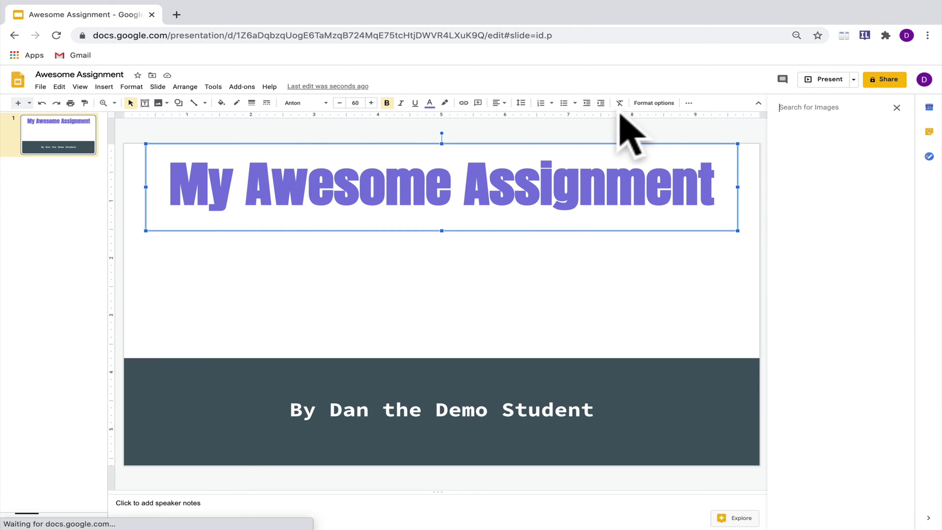
{"action": "type", "text": "homework assignment"}
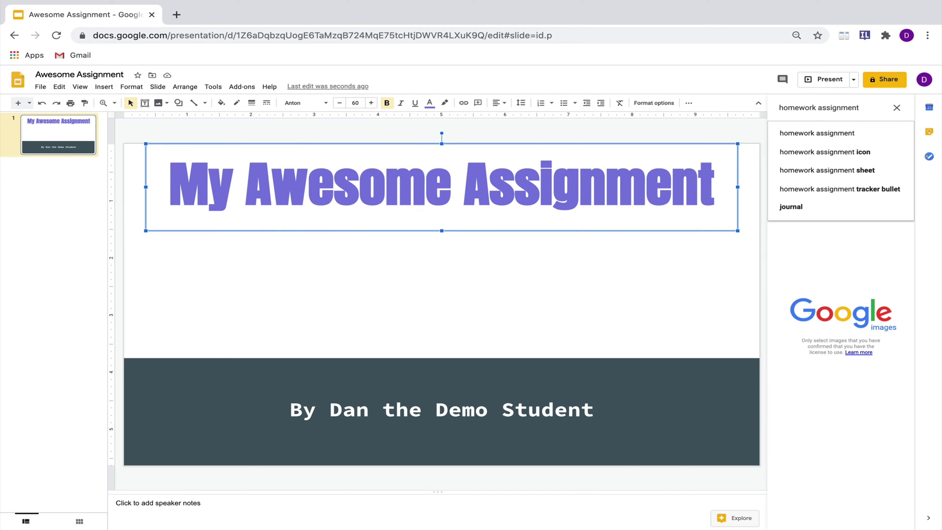
{"action": "key", "text": "Return"}
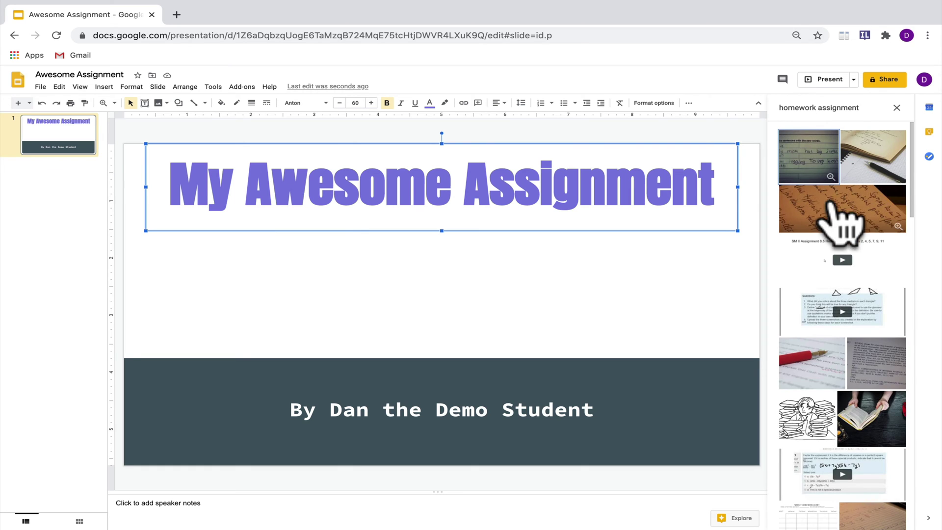
{"action": "left_click", "coordinate": [867, 400]}
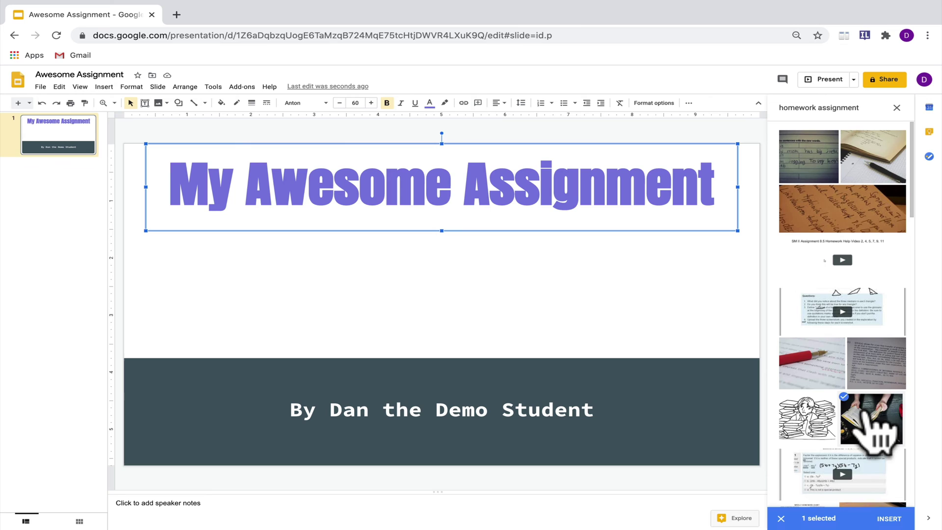
{"action": "left_click", "coordinate": [888, 521]}
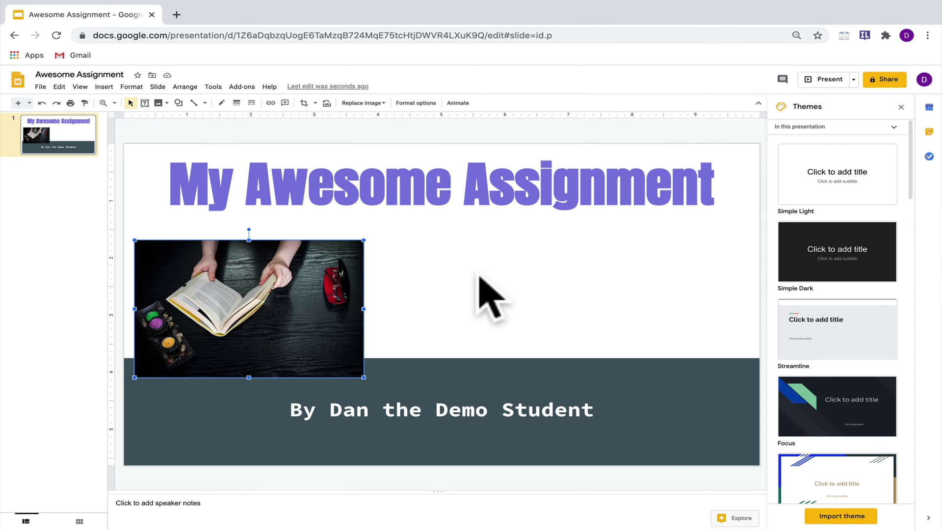
Enlarge the book photo, move it under the title and tilt it counter-clockwise.
{"action": "left_click_drag", "start_coordinate": [364, 240], "coordinate": [304, 276]}
{"action": "left_click_drag", "start_coordinate": [202, 293], "coordinate": [272, 271]}
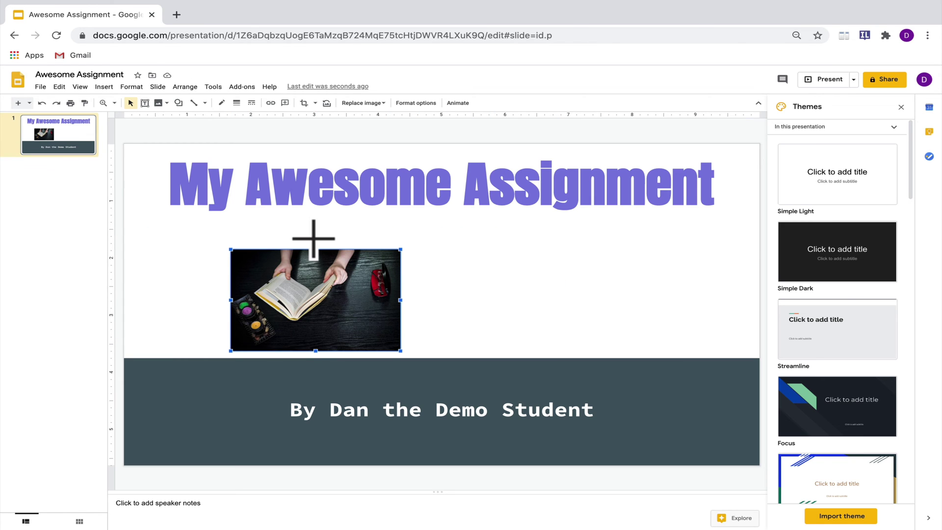
{"action": "left_click_drag", "start_coordinate": [314, 239], "coordinate": [273, 240]}
{"action": "left_click", "coordinate": [104, 87]}
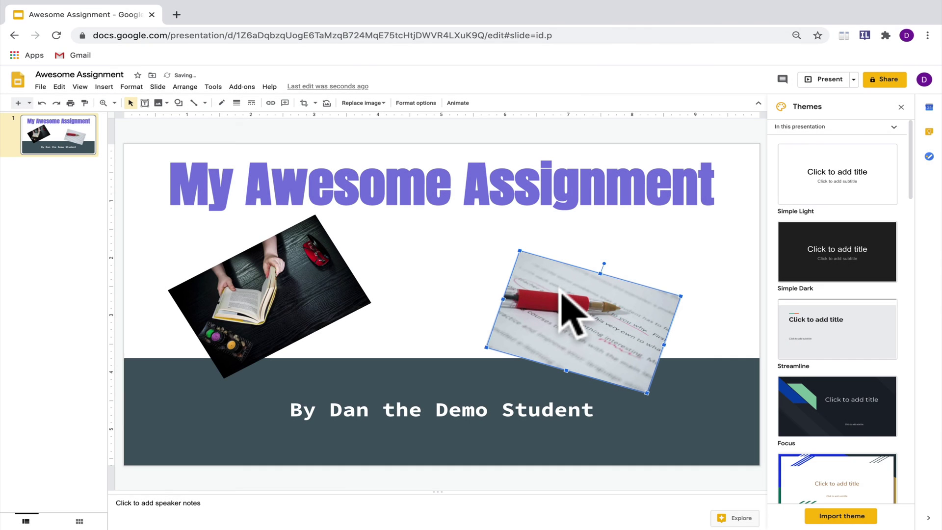
{"action": "left_click", "coordinate": [51, 205]}
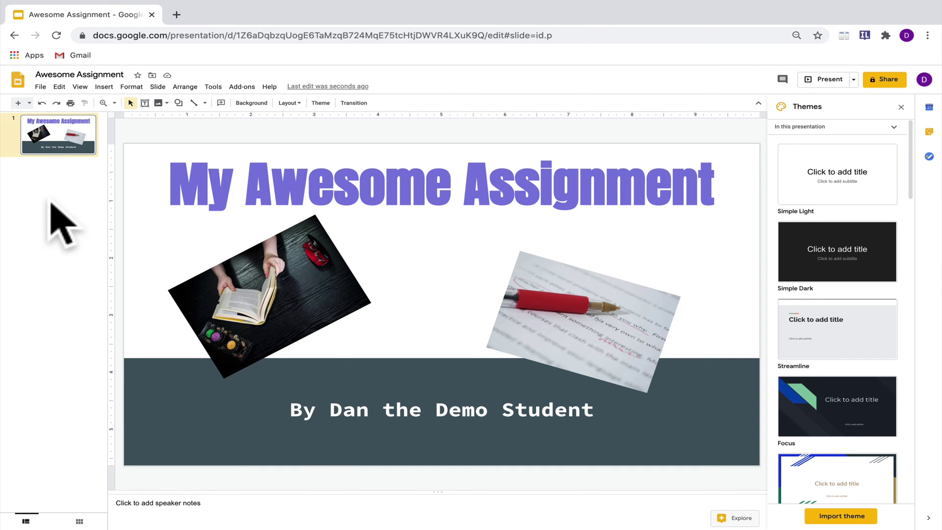
Add a 'Title and two columns' slide and title it 'Check Out My Awesome Work'.
{"action": "left_click", "coordinate": [30, 103]}
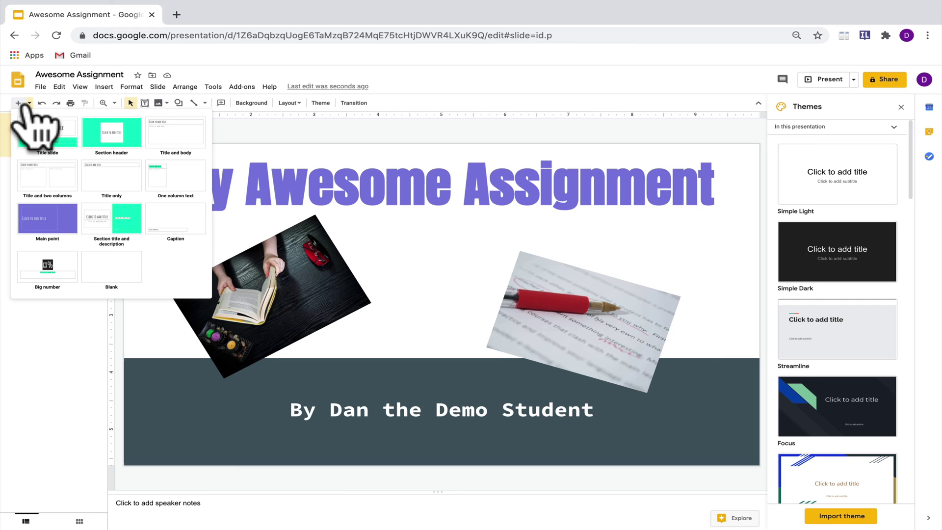
{"action": "left_click", "coordinate": [48, 177]}
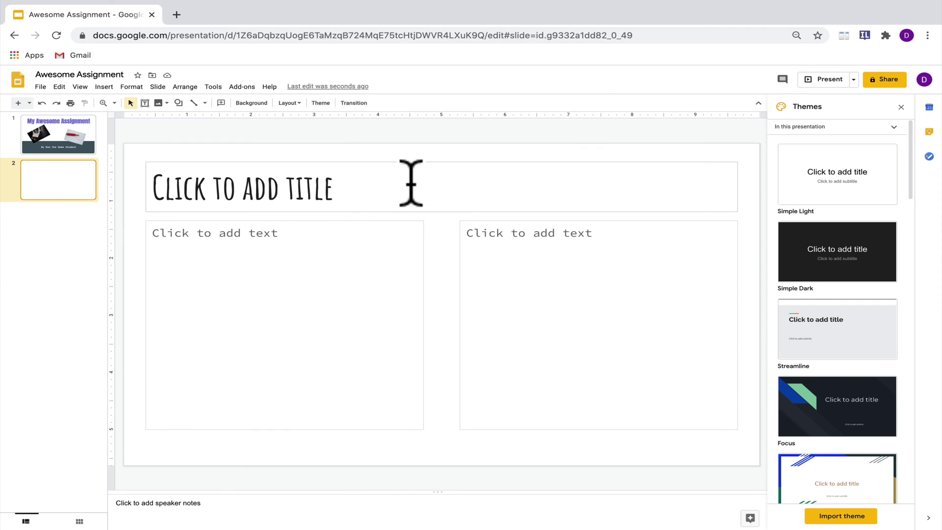
{"action": "left_click", "coordinate": [349, 263]}
{"action": "left_click", "coordinate": [573, 258]}
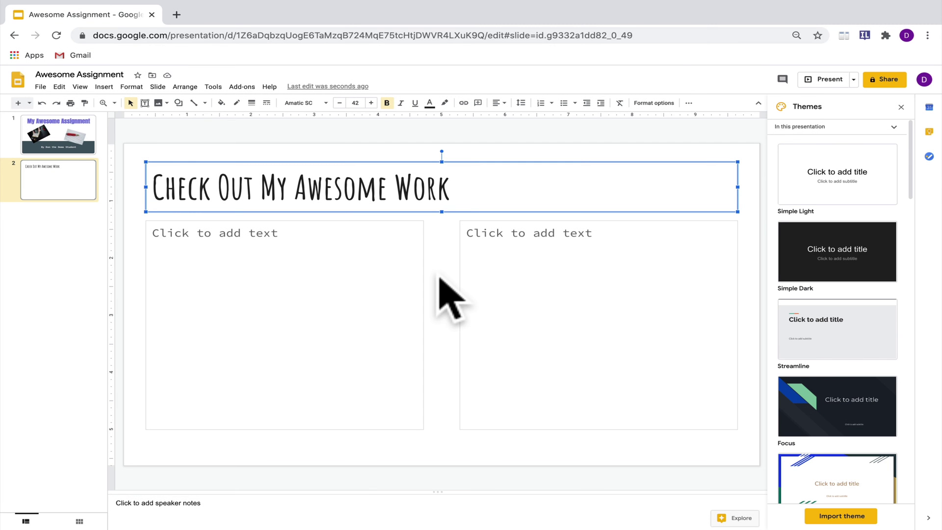
Set the slide 2 title 'Check Out My Awesome Work' in Anton and centre it.
{"action": "left_click_drag", "start_coordinate": [467, 187], "coordinate": [142, 199]}
{"action": "left_click", "coordinate": [321, 103]}
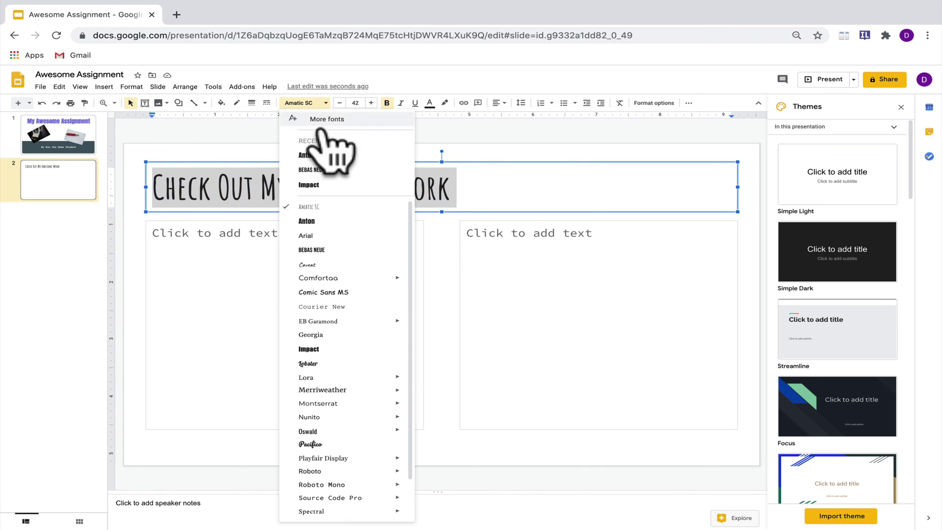
{"action": "left_click", "coordinate": [319, 152]}
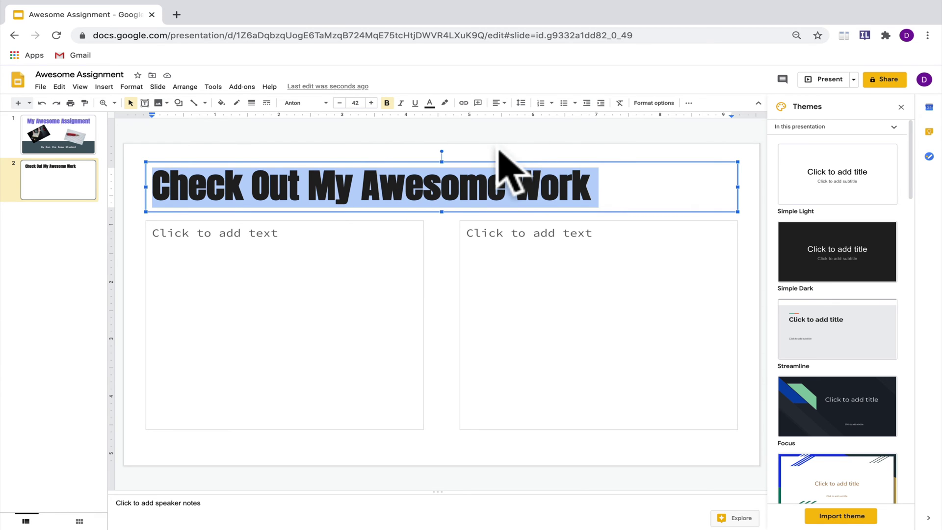
{"action": "left_click", "coordinate": [497, 105]}
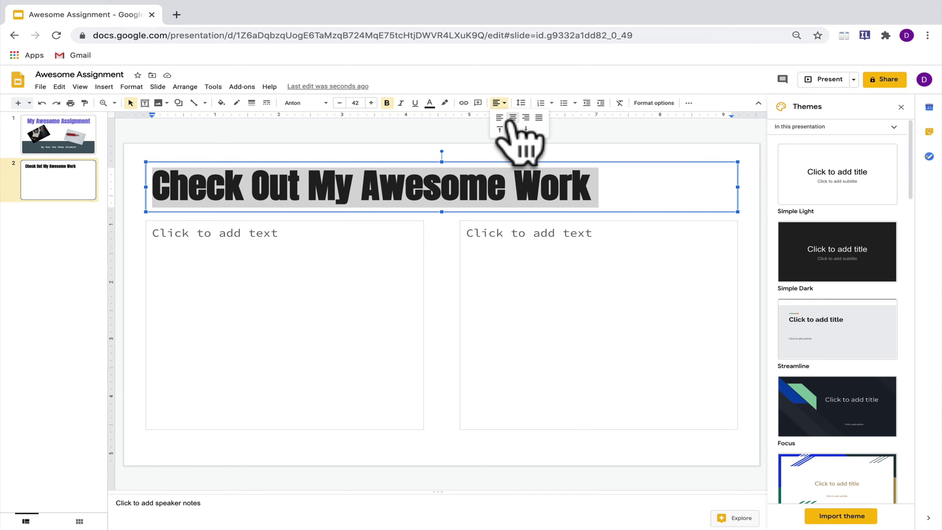
{"action": "left_click", "coordinate": [512, 118]}
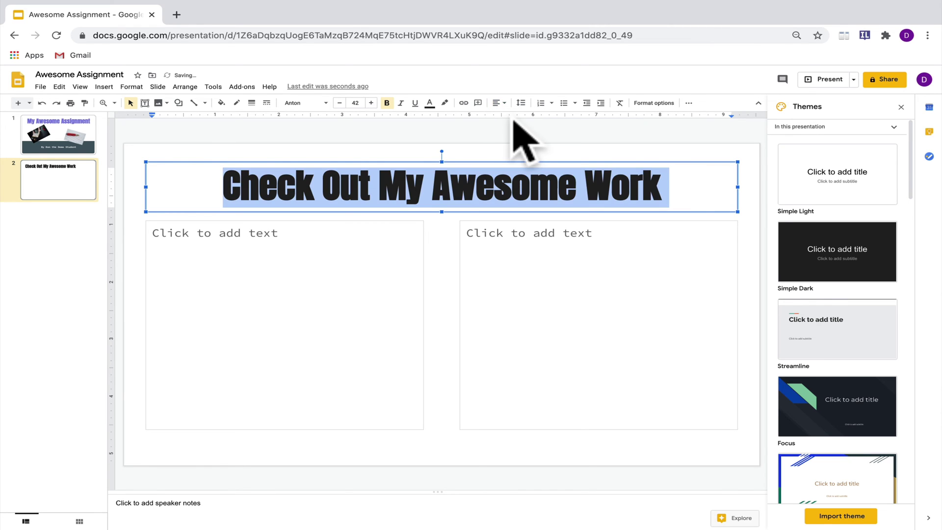
{"action": "left_click", "coordinate": [443, 270]}
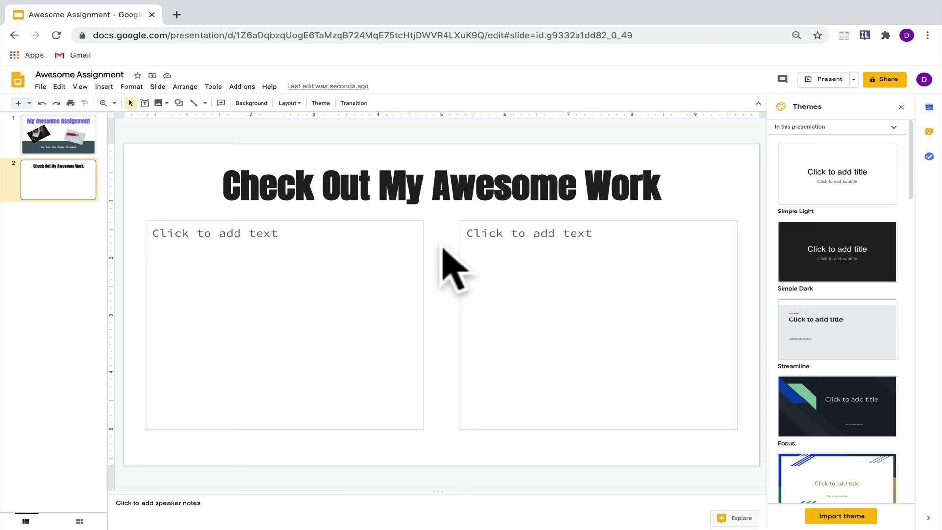
Select the title box and start choosing a thick border weight for it.
{"action": "left_click", "coordinate": [425, 201]}
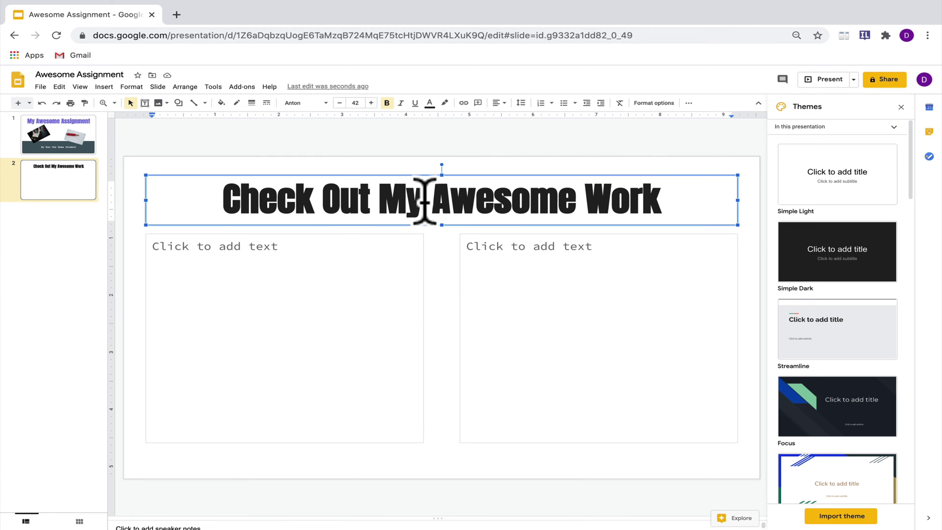
{"action": "left_click", "coordinate": [251, 103]}
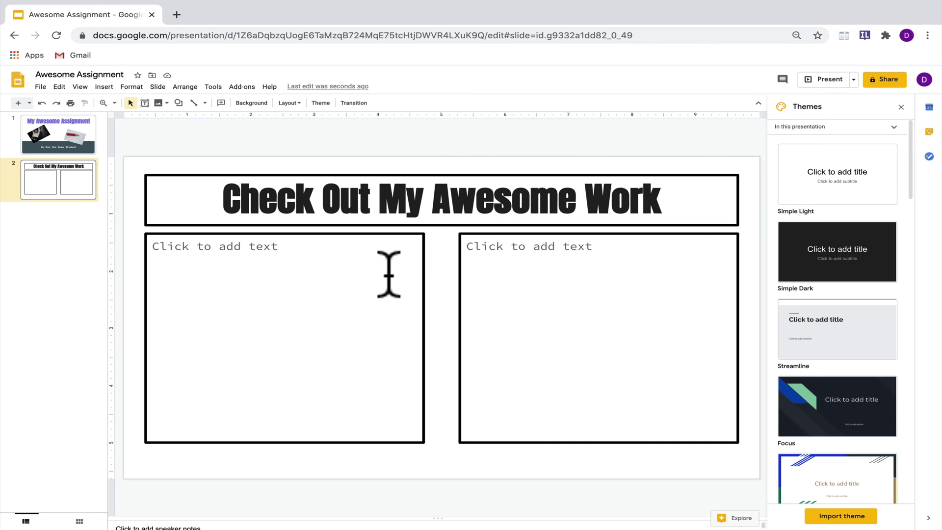
Type 'This work makes me proud because:' in the left box and bullet the three reasons.
{"action": "left_click", "coordinate": [306, 248]}
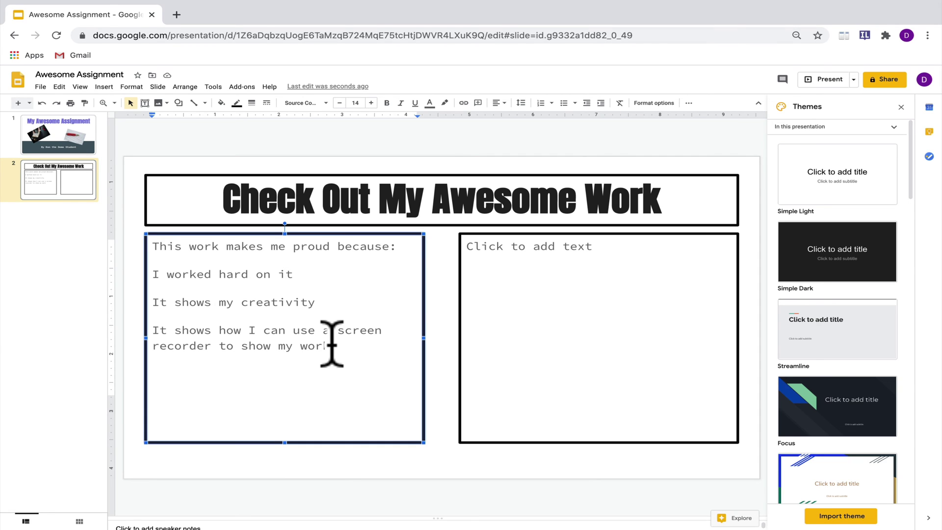
{"action": "left_click_drag", "start_coordinate": [332, 346], "coordinate": [152, 275]}
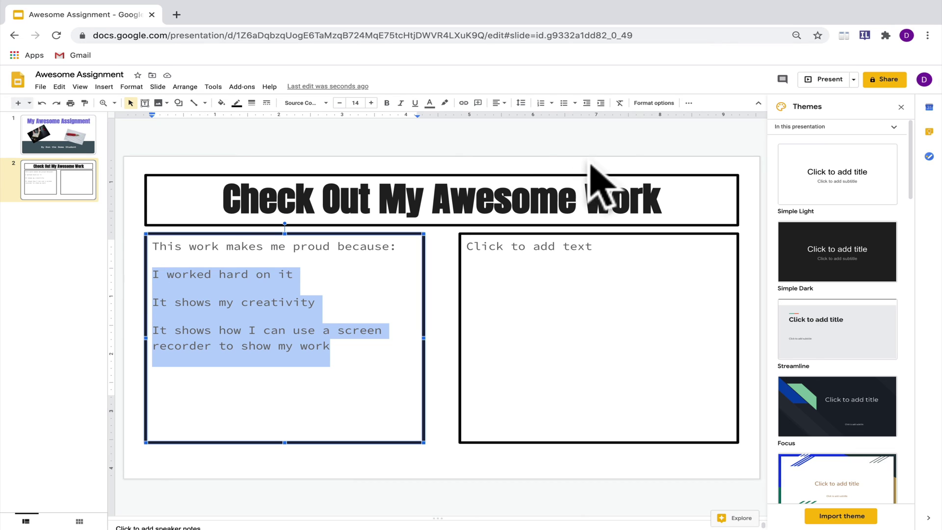
{"action": "left_click", "coordinate": [564, 103]}
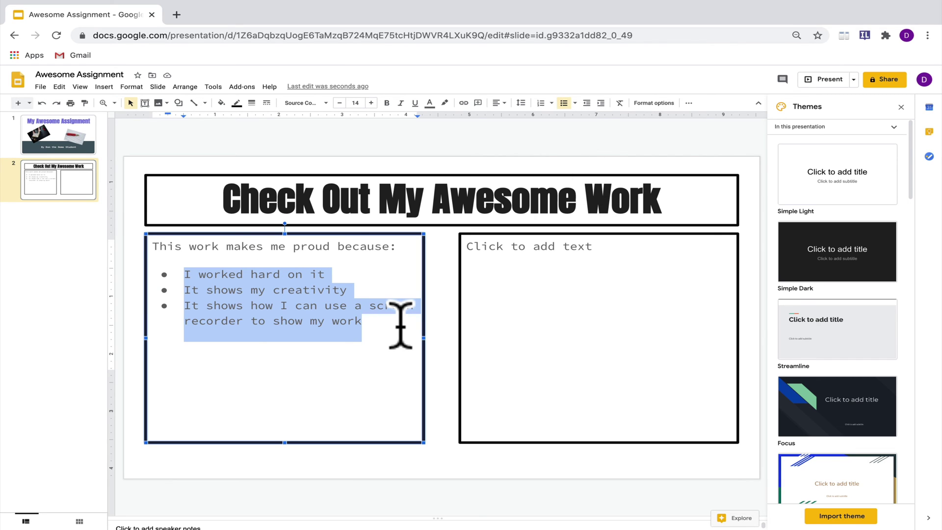
{"action": "left_click_drag", "start_coordinate": [367, 321], "coordinate": [185, 269]}
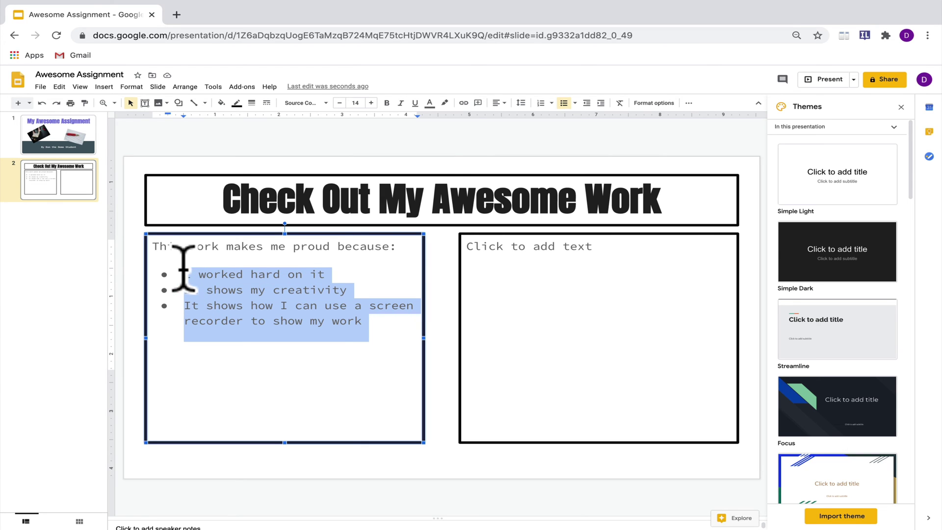
{"action": "left_click", "coordinate": [575, 103]}
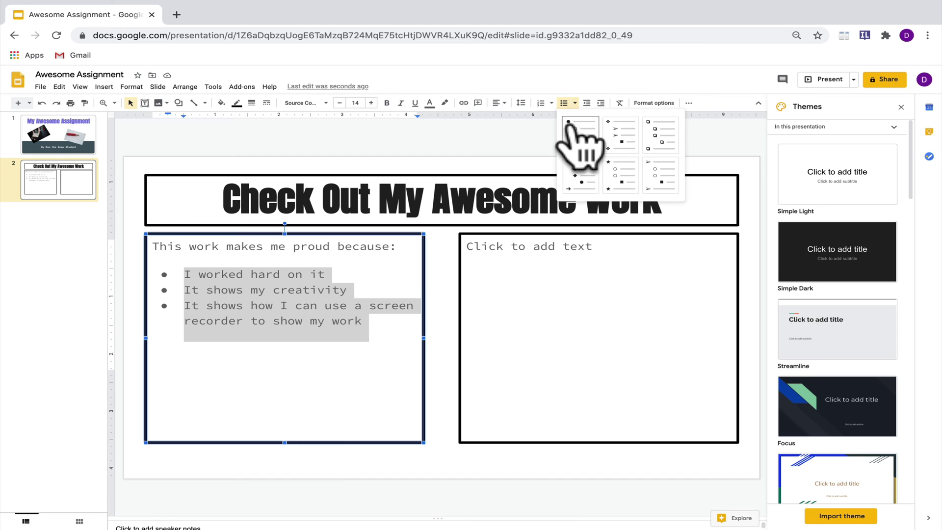
Apply hollow square checkbox bullets and set the left box's text to size 20.
{"action": "left_click", "coordinate": [658, 139]}
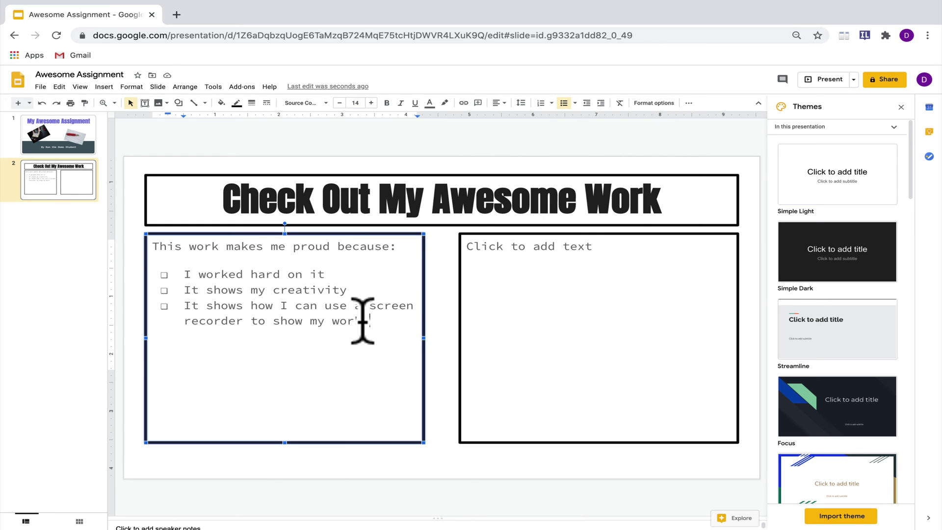
{"action": "left_click_drag", "start_coordinate": [362, 321], "coordinate": [327, 302]}
{"action": "left_click_drag", "start_coordinate": [195, 246], "coordinate": [147, 246]}
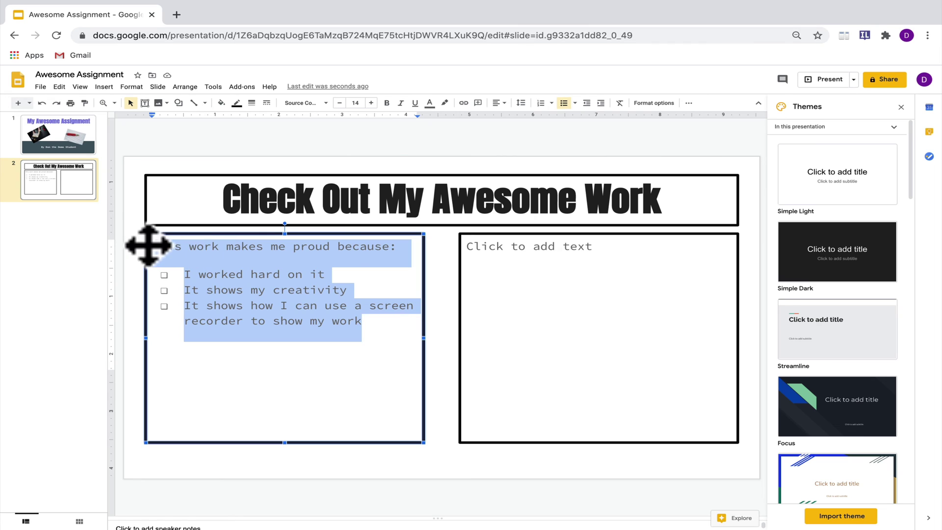
{"action": "double_click", "coordinate": [371, 103]}
{"action": "double_click", "coordinate": [371, 103]}
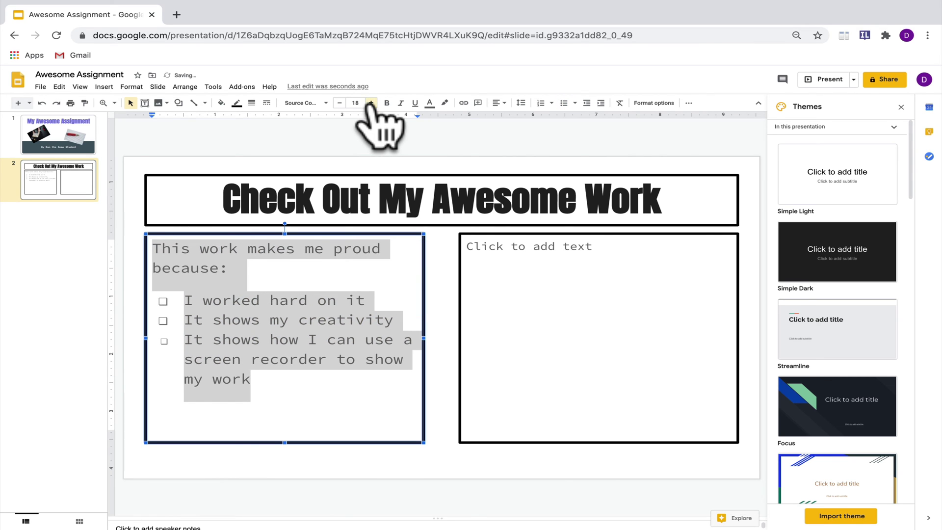
{"action": "double_click", "coordinate": [371, 103]}
{"action": "left_click", "coordinate": [371, 103]}
{"action": "left_click", "coordinate": [339, 103]}
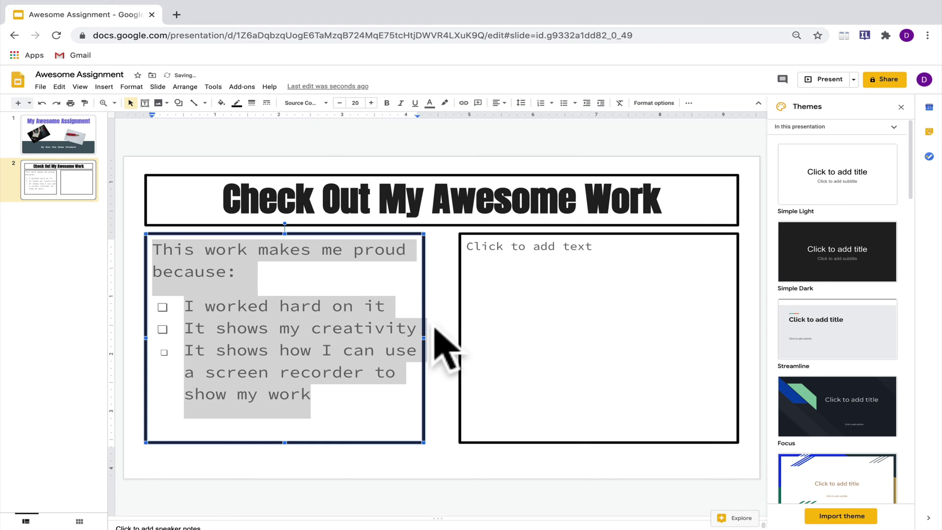
Try enlarging just the three bullet items, then undo that increase.
{"action": "left_click", "coordinate": [167, 327]}
{"action": "left_click", "coordinate": [371, 103]}
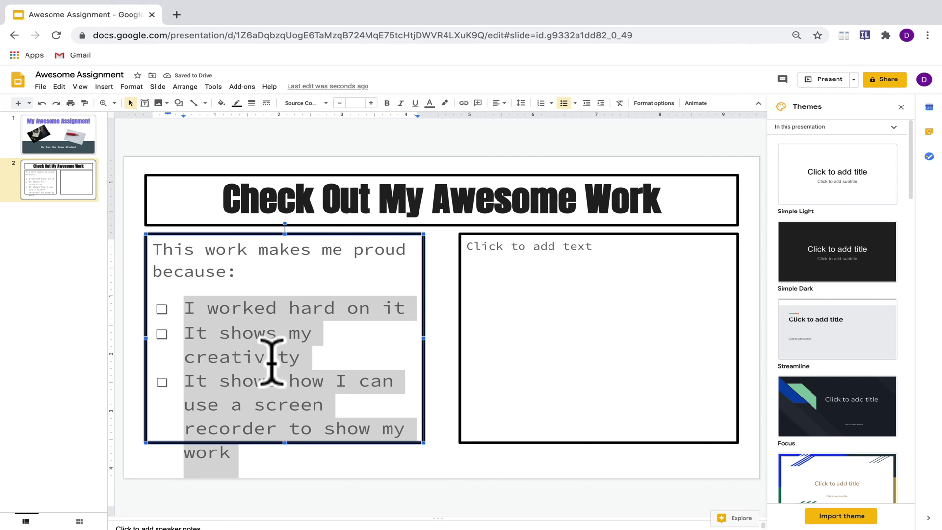
{"action": "key", "text": "ctrl+z"}
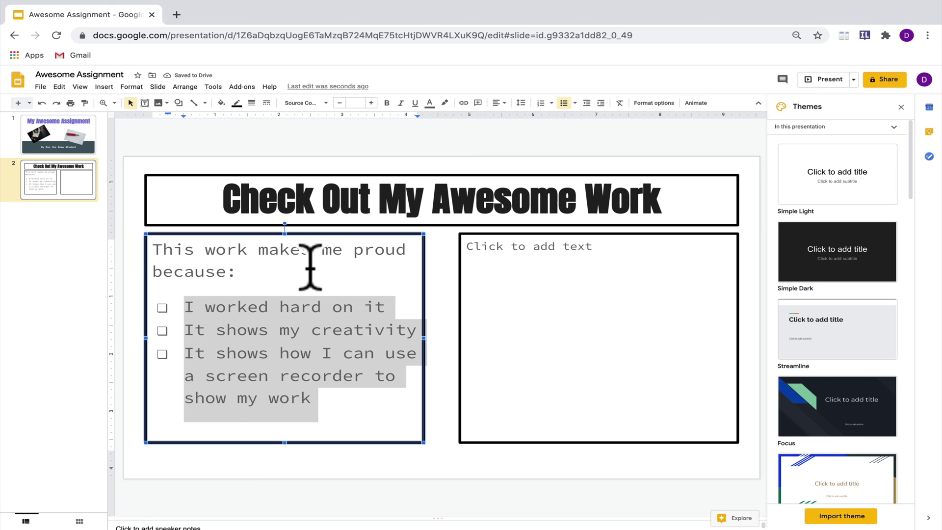
Embed the shared Han Dynasty screen-recording video from Google Drive in the right column.
{"action": "left_click", "coordinate": [442, 272]}
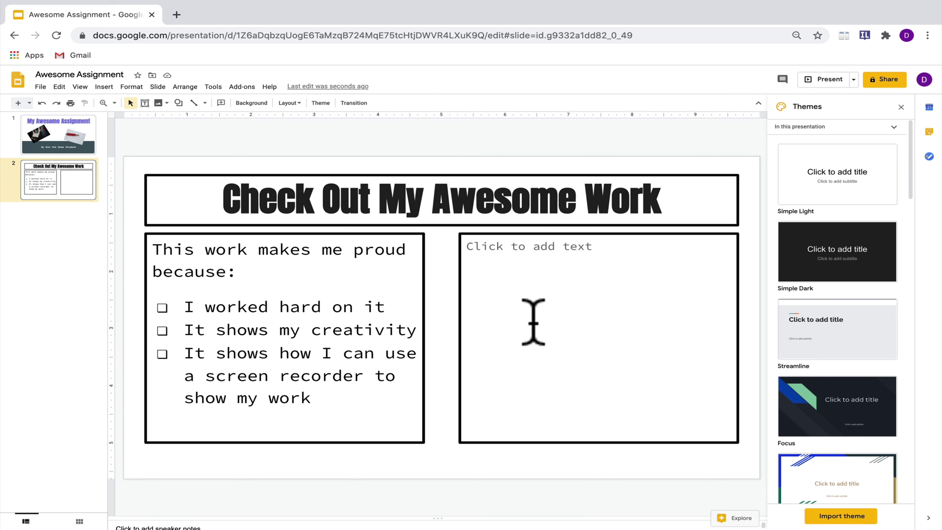
{"action": "left_click", "coordinate": [559, 258]}
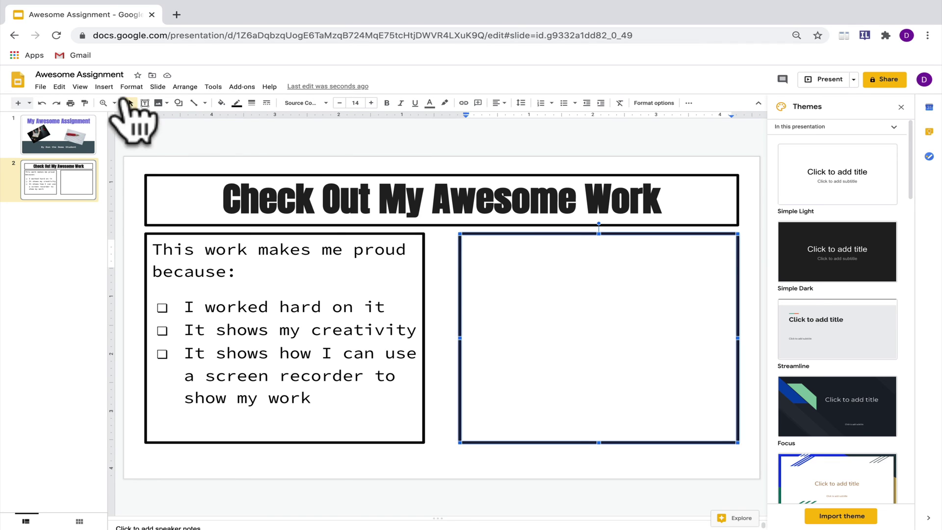
{"action": "left_click", "coordinate": [104, 86]}
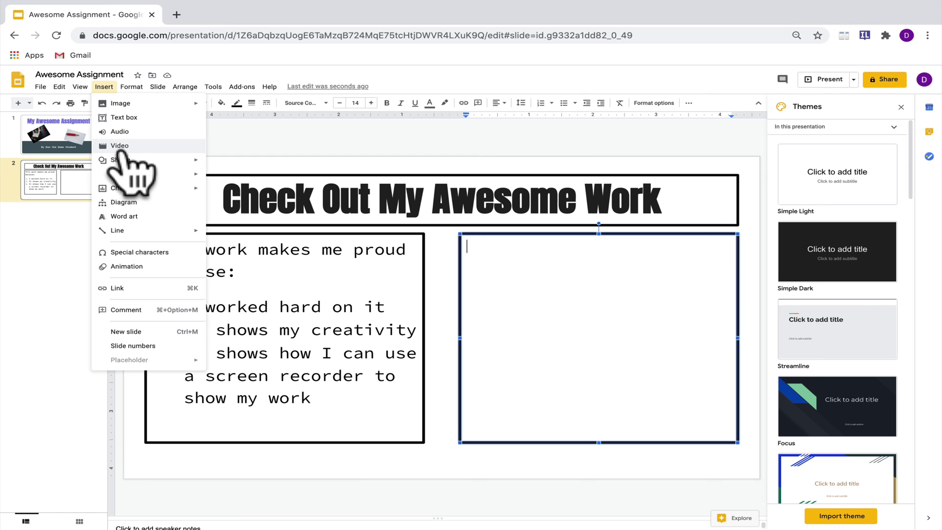
{"action": "left_click", "coordinate": [120, 148]}
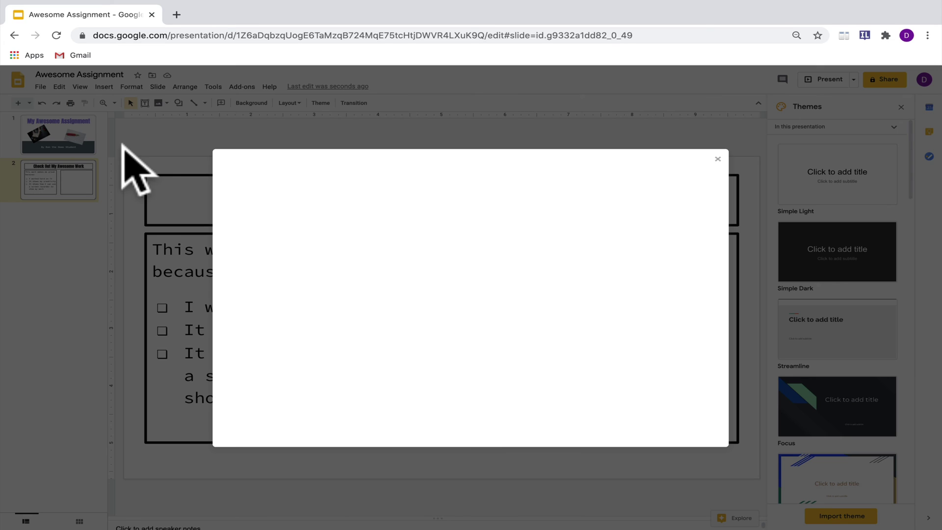
{"action": "left_click", "coordinate": [326, 195]}
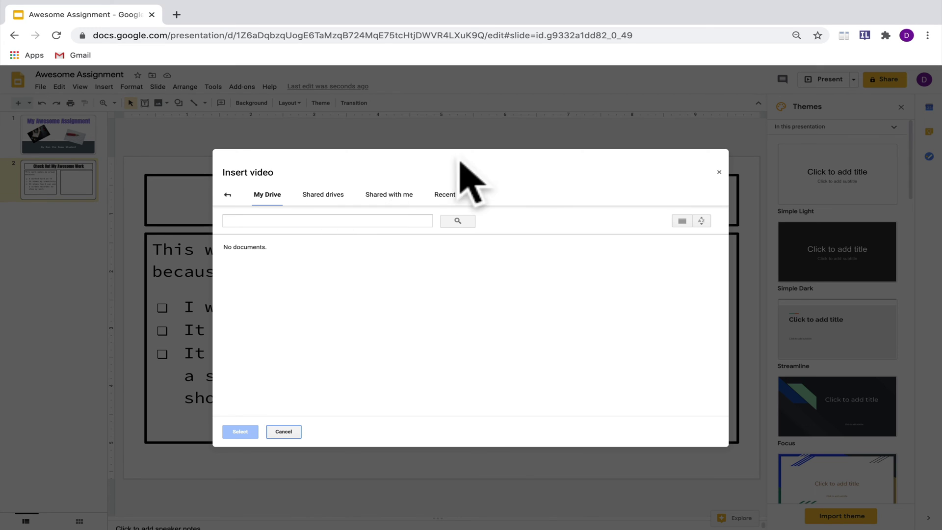
{"action": "left_click", "coordinate": [389, 194]}
{"action": "left_click", "coordinate": [295, 274]}
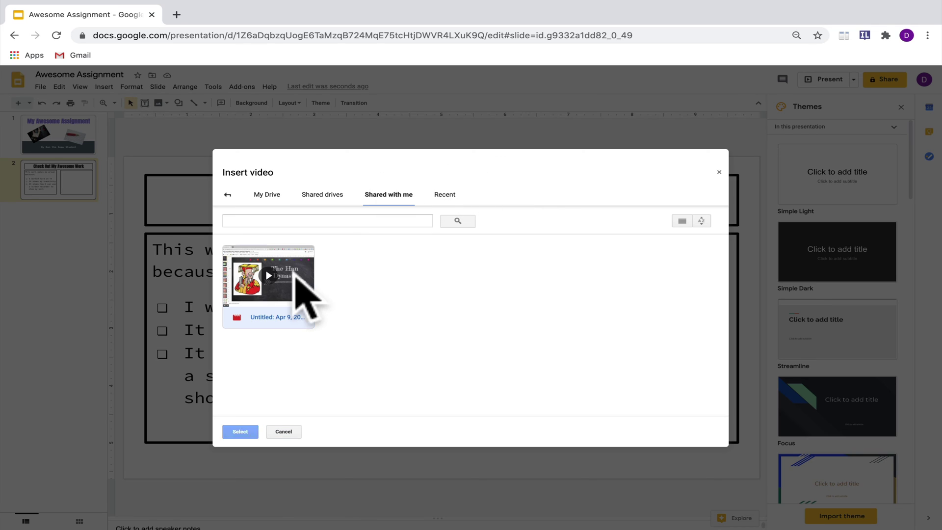
{"action": "left_click", "coordinate": [240, 432]}
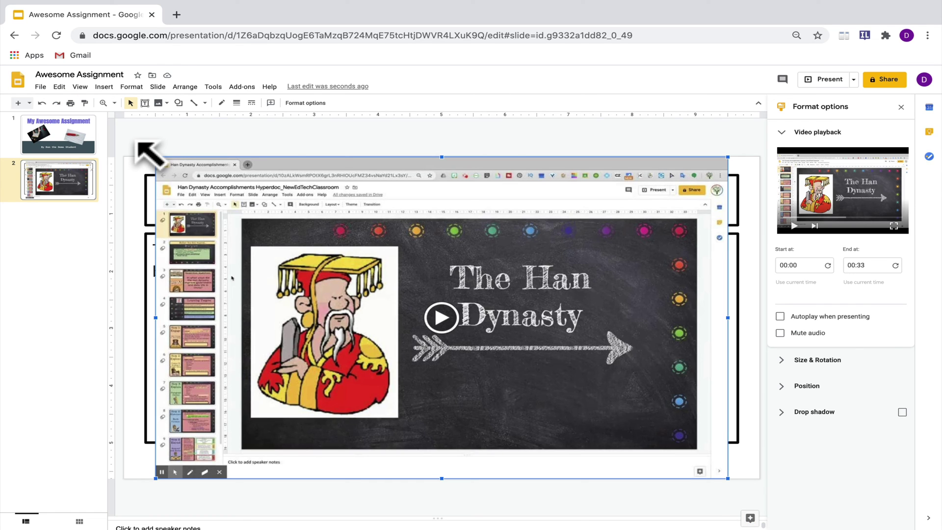
Shrink the video, remove the empty right text box, and nudge the video into the right column.
{"action": "left_click_drag", "start_coordinate": [155, 157], "coordinate": [466, 332]}
{"action": "left_click_drag", "start_coordinate": [563, 400], "coordinate": [566, 317]}
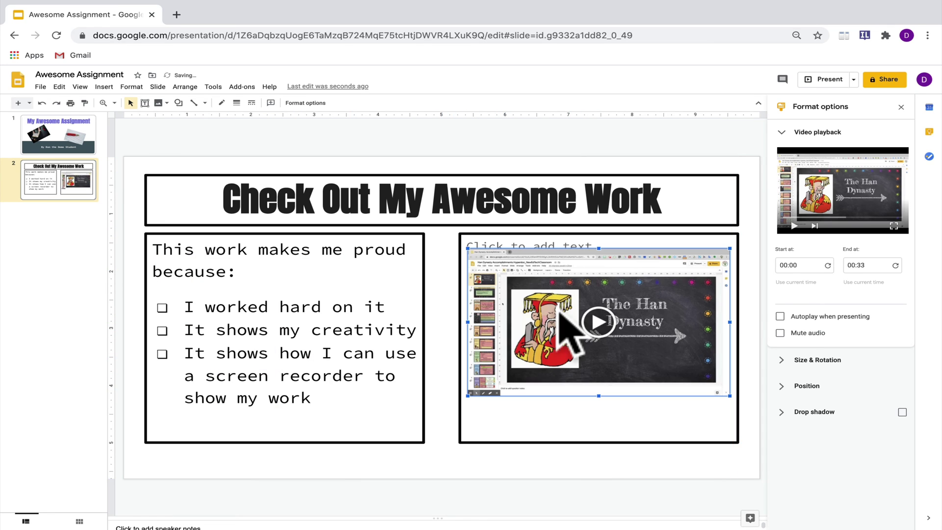
{"action": "left_click", "coordinate": [578, 249]}
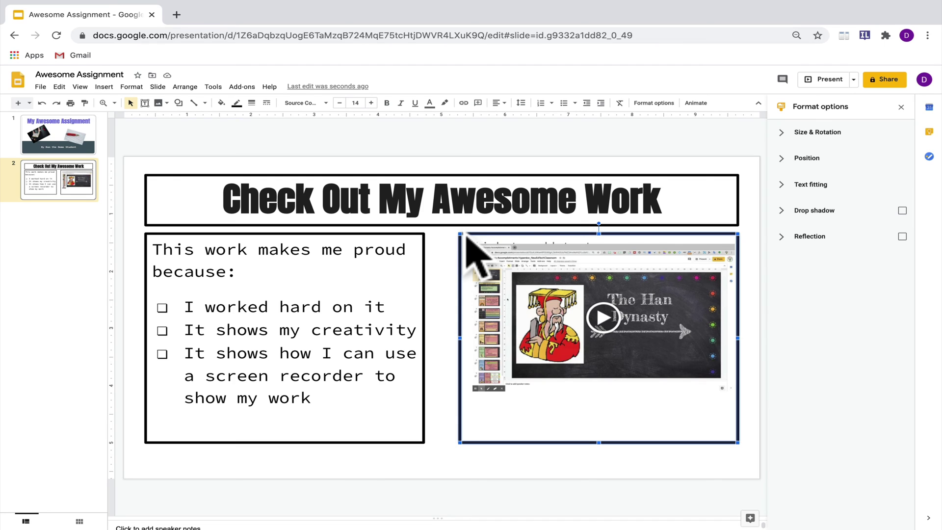
{"action": "key", "text": "Escape"}
{"action": "left_click", "coordinate": [498, 266]}
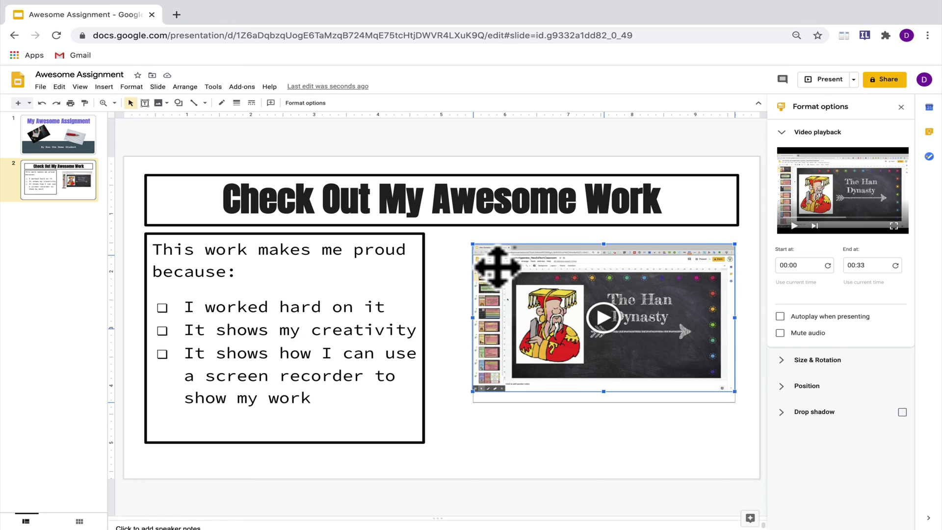
{"action": "left_click_drag", "start_coordinate": [497, 266], "coordinate": [500, 276]}
{"action": "left_click", "coordinate": [316, 400]}
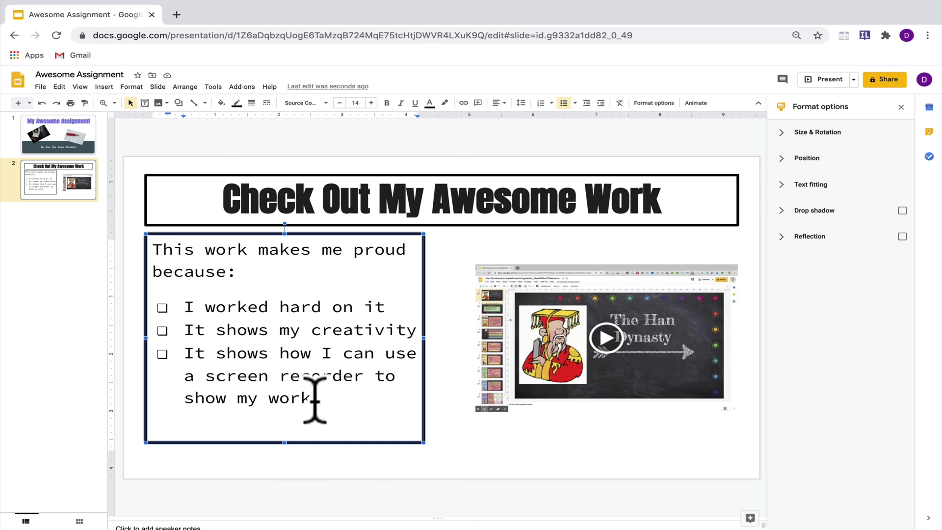
Set the explanation text in Anton and increase its font size two steps.
{"action": "left_click_drag", "start_coordinate": [314, 400], "coordinate": [152, 248]}
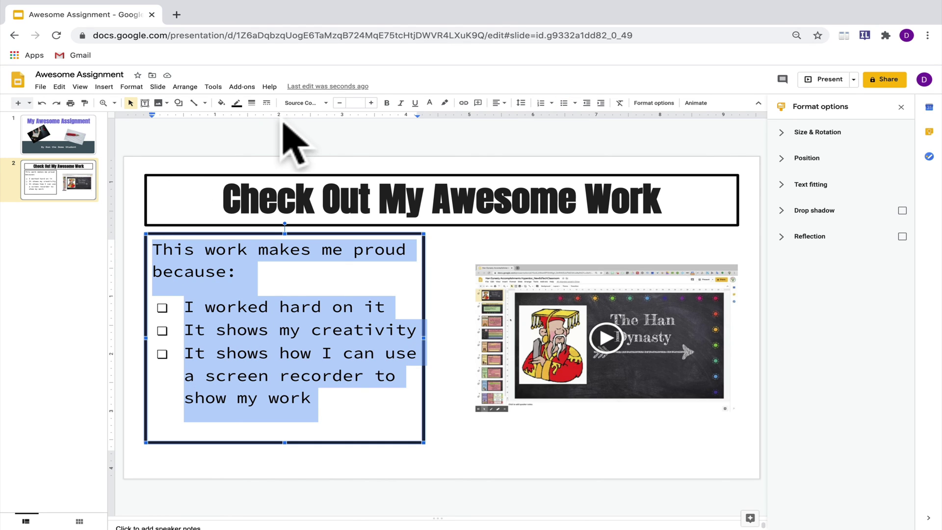
{"action": "left_click", "coordinate": [321, 103]}
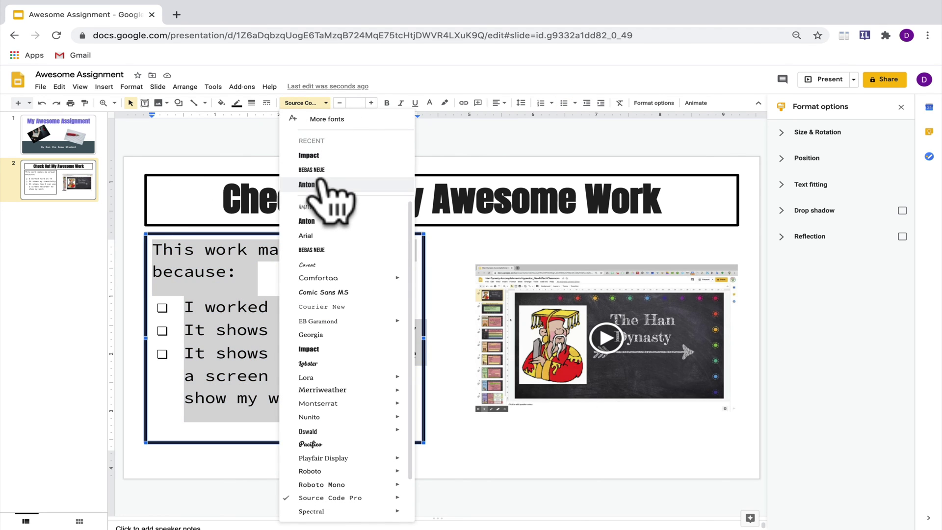
{"action": "left_click", "coordinate": [321, 182]}
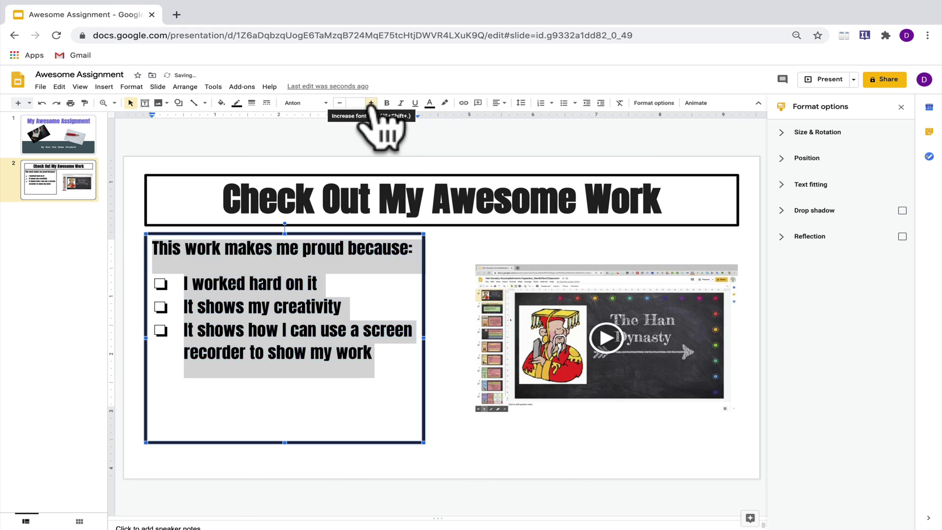
{"action": "left_click", "coordinate": [371, 104]}
{"action": "left_click", "coordinate": [371, 103]}
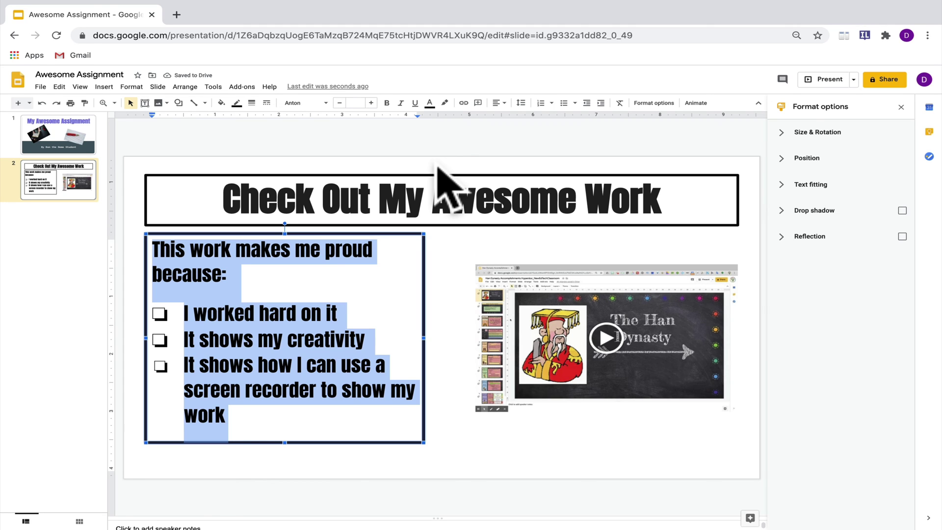
{"action": "key", "text": "Escape"}
{"action": "key", "text": "Escape"}
{"action": "left_click", "coordinate": [251, 102]}
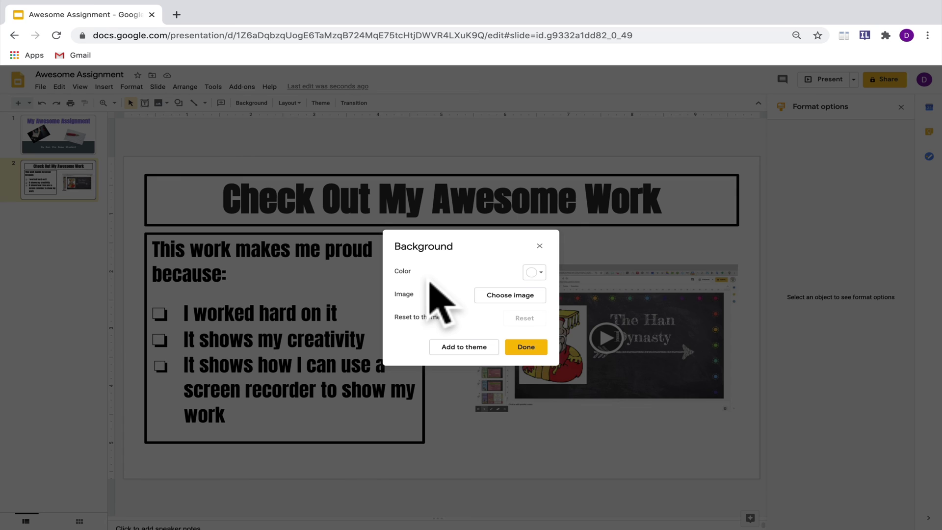
{"action": "left_click", "coordinate": [535, 273]}
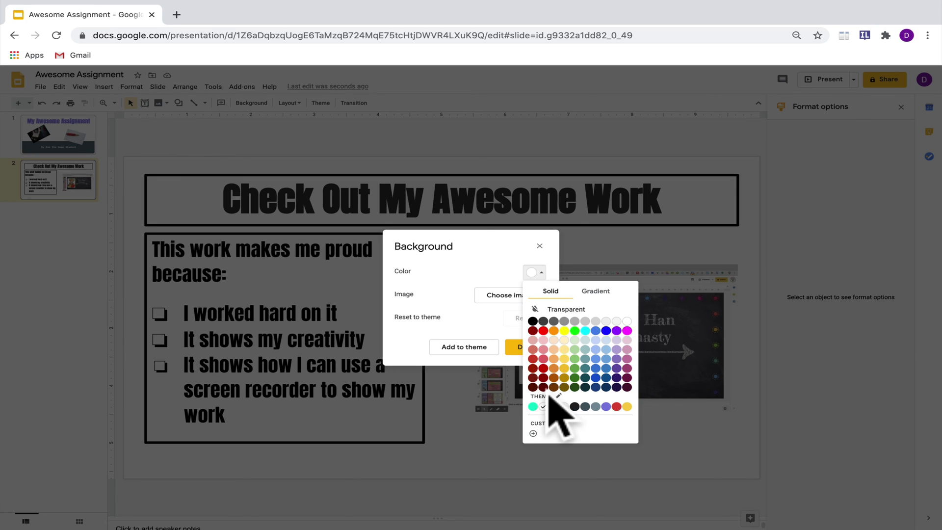
{"action": "left_click", "coordinate": [607, 407]}
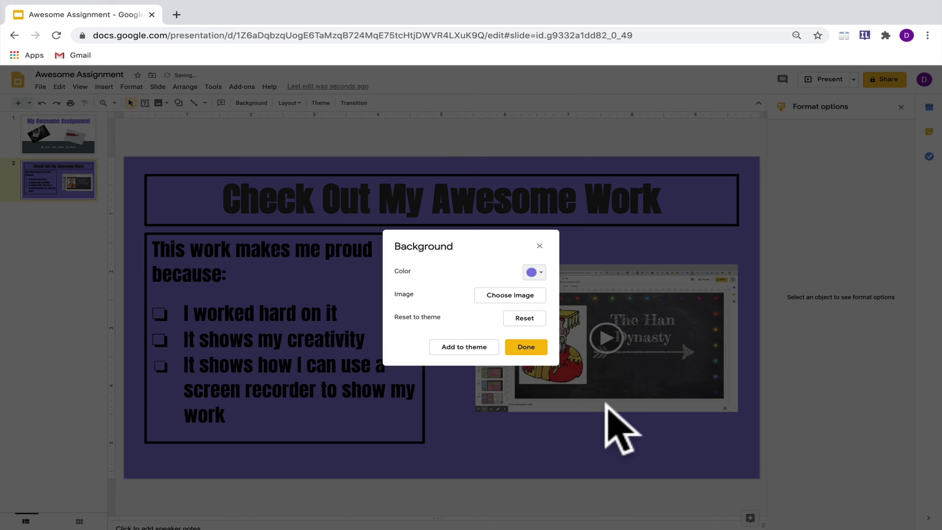
{"action": "left_click", "coordinate": [528, 348]}
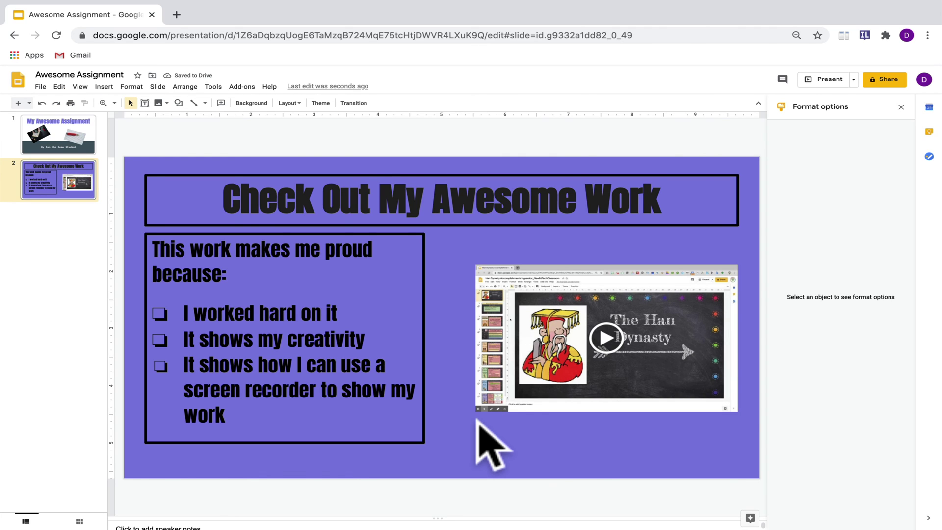
{"action": "key", "text": "ctrl+z"}
{"action": "left_click", "coordinate": [191, 190]}
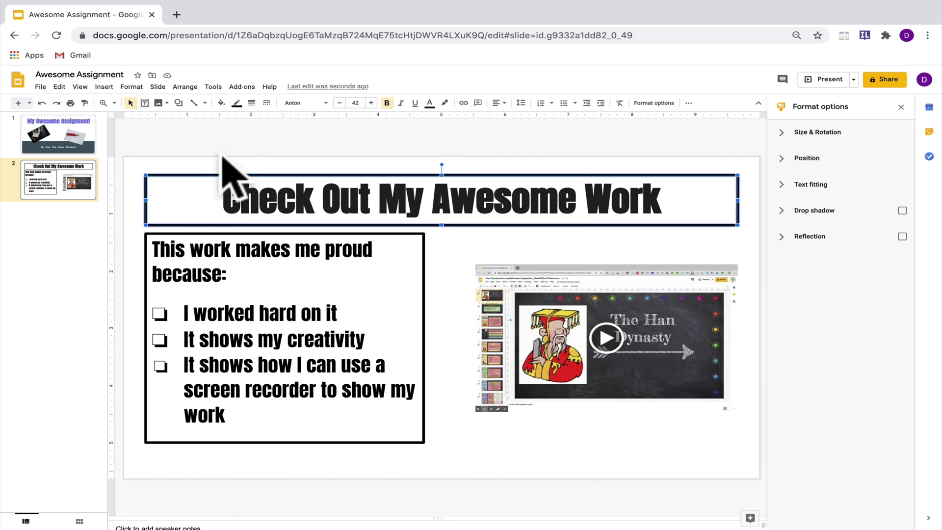
Fill the title bar and the explanation box with the same purple.
{"action": "left_click", "coordinate": [221, 103]}
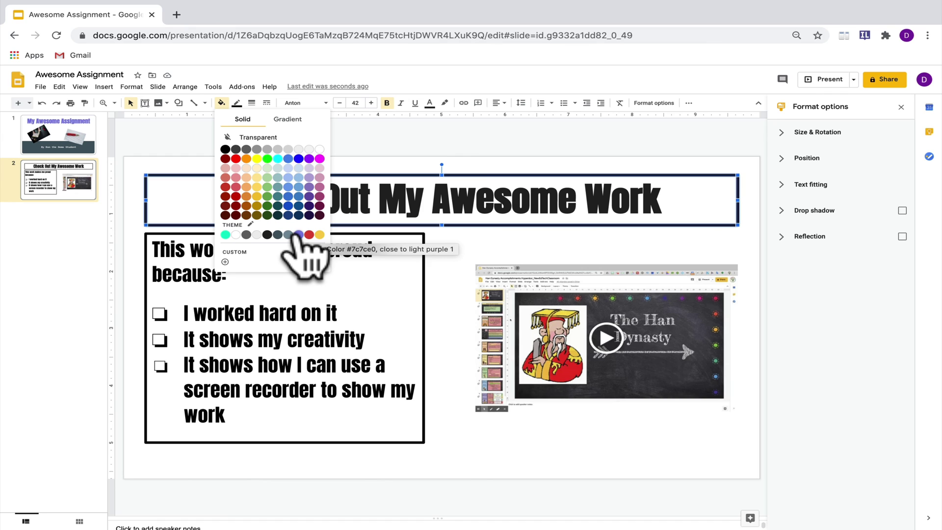
{"action": "left_click", "coordinate": [297, 235]}
{"action": "left_click", "coordinate": [419, 246]}
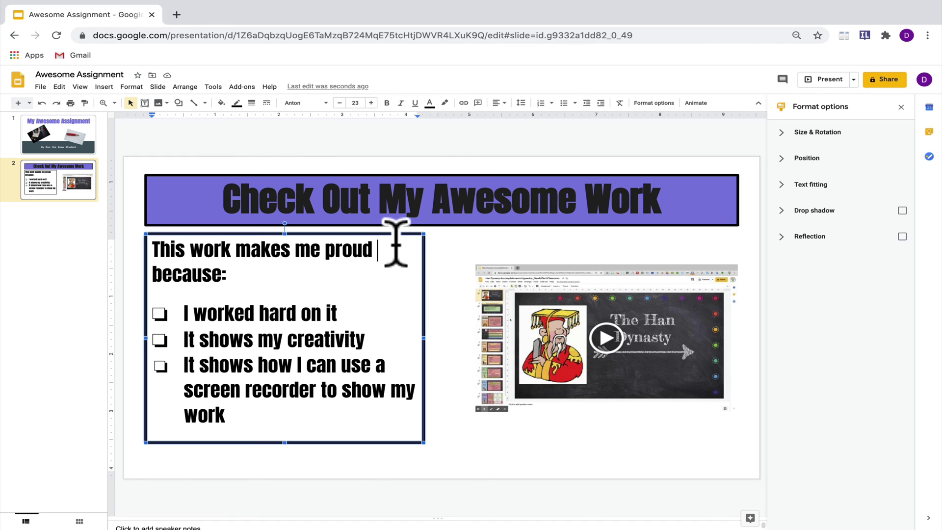
{"action": "left_click", "coordinate": [221, 103]}
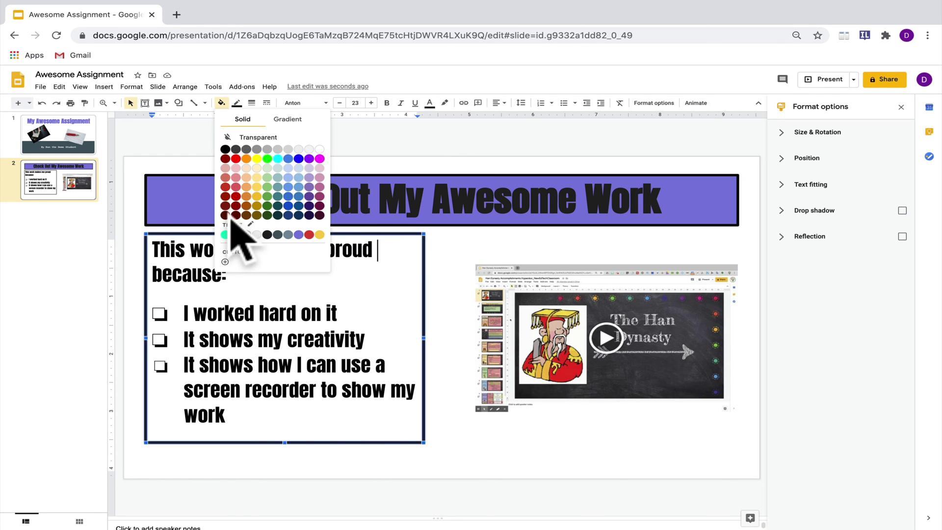
{"action": "left_click", "coordinate": [299, 235]}
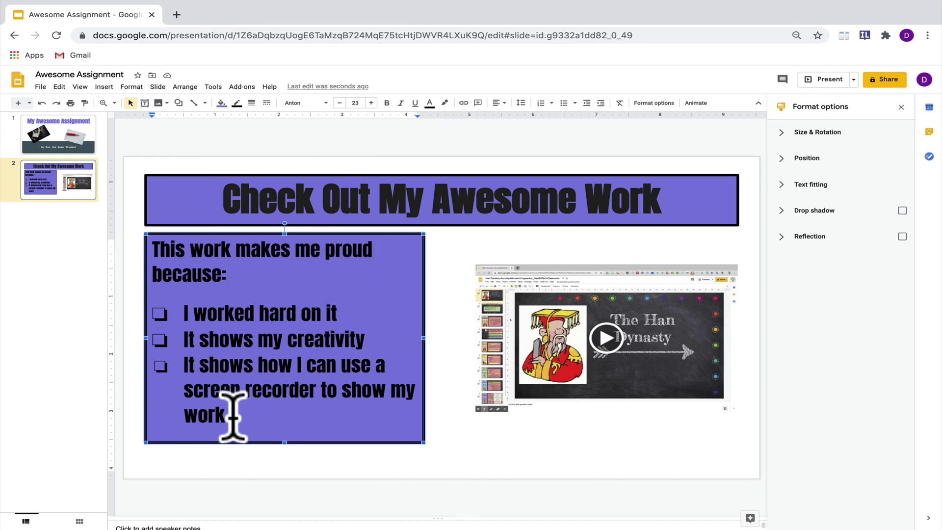
Make the explanation text and the title text white.
{"action": "left_click_drag", "start_coordinate": [233, 415], "coordinate": [151, 248]}
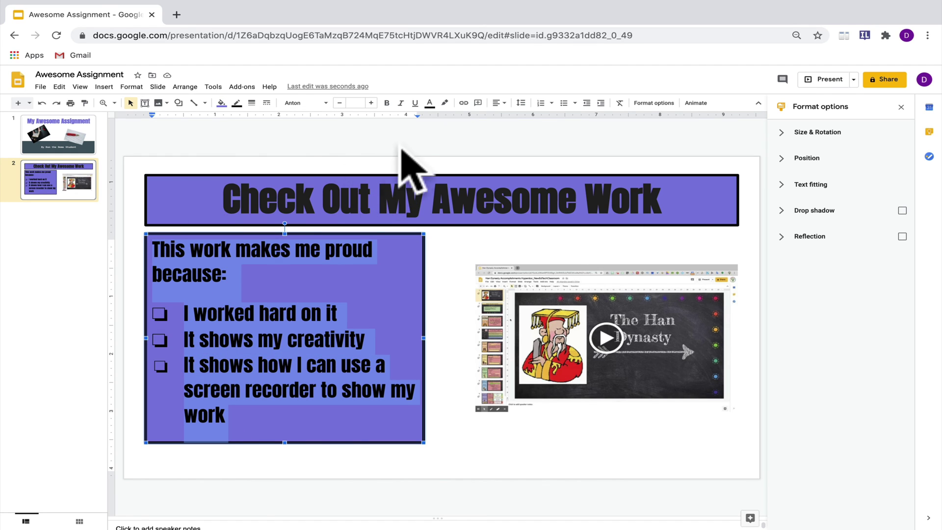
{"action": "left_click", "coordinate": [429, 103]}
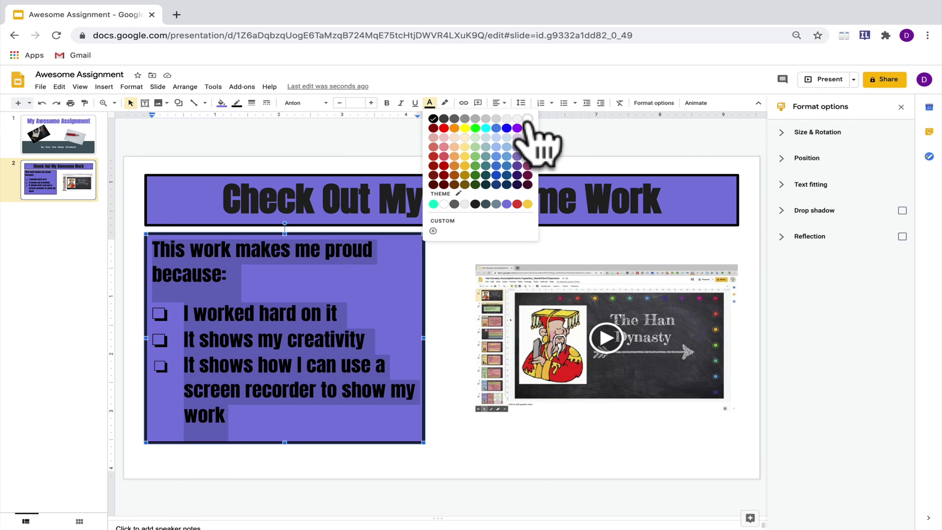
{"action": "left_click", "coordinate": [527, 119]}
{"action": "left_click", "coordinate": [475, 196]}
{"action": "key", "text": "ctrl+a"}
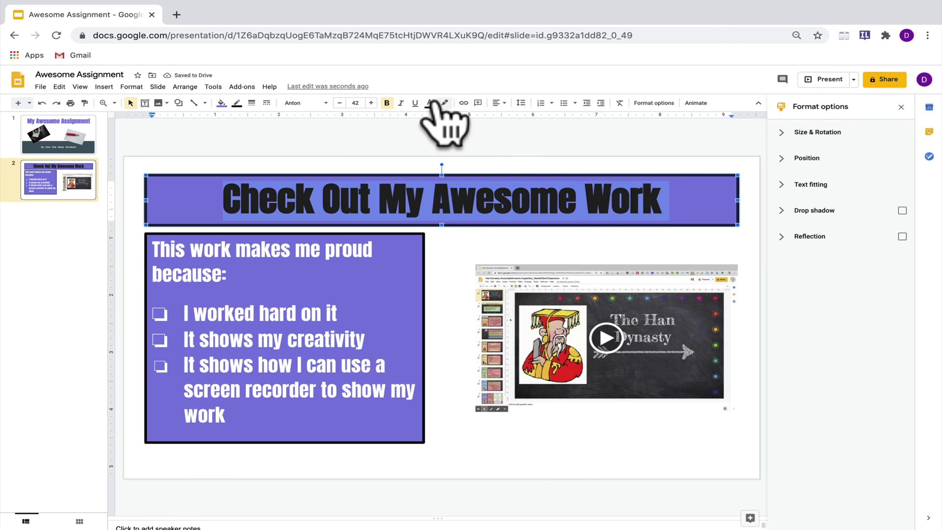
{"action": "left_click", "coordinate": [429, 103]}
{"action": "left_click", "coordinate": [532, 120]}
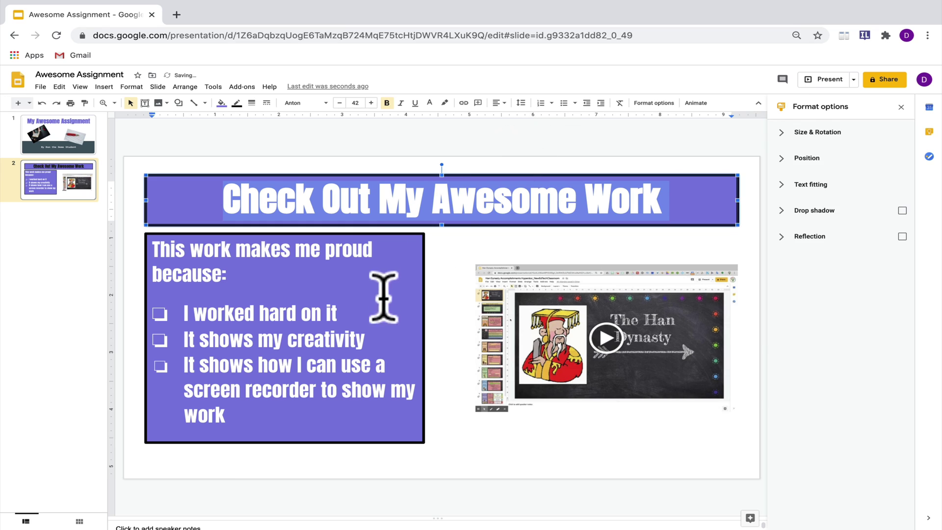
Enlarge the video from its corner and line it up beside the explanation box.
{"action": "left_click", "coordinate": [521, 314]}
{"action": "left_click_drag", "start_coordinate": [475, 265], "coordinate": [434, 241]}
{"action": "mouse_move", "coordinate": [544, 314]}
{"action": "left_mouse_down"}
{"action": "mouse_move", "coordinate": [545, 331]}
{"action": "mouse_move", "coordinate": [548, 309]}
{"action": "mouse_move", "coordinate": [535, 336]}
{"action": "mouse_move", "coordinate": [531, 324]}
{"action": "left_mouse_up"}
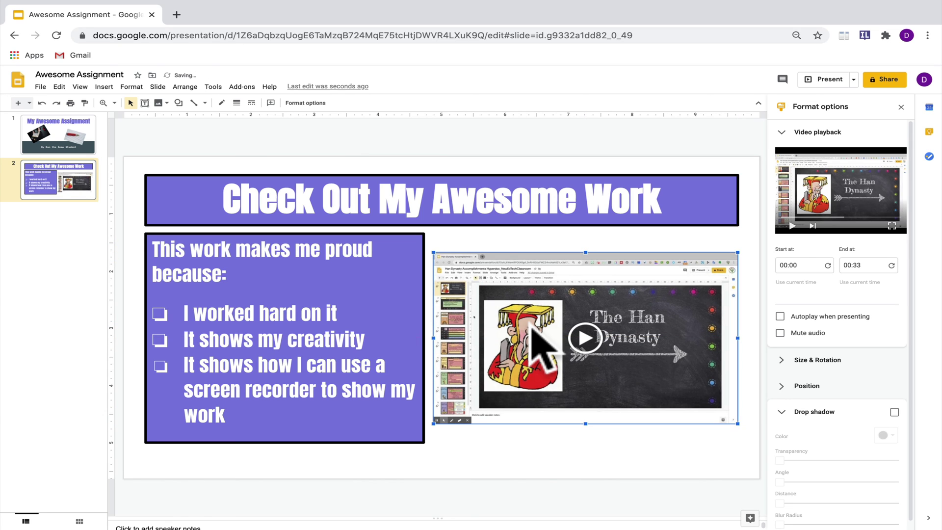